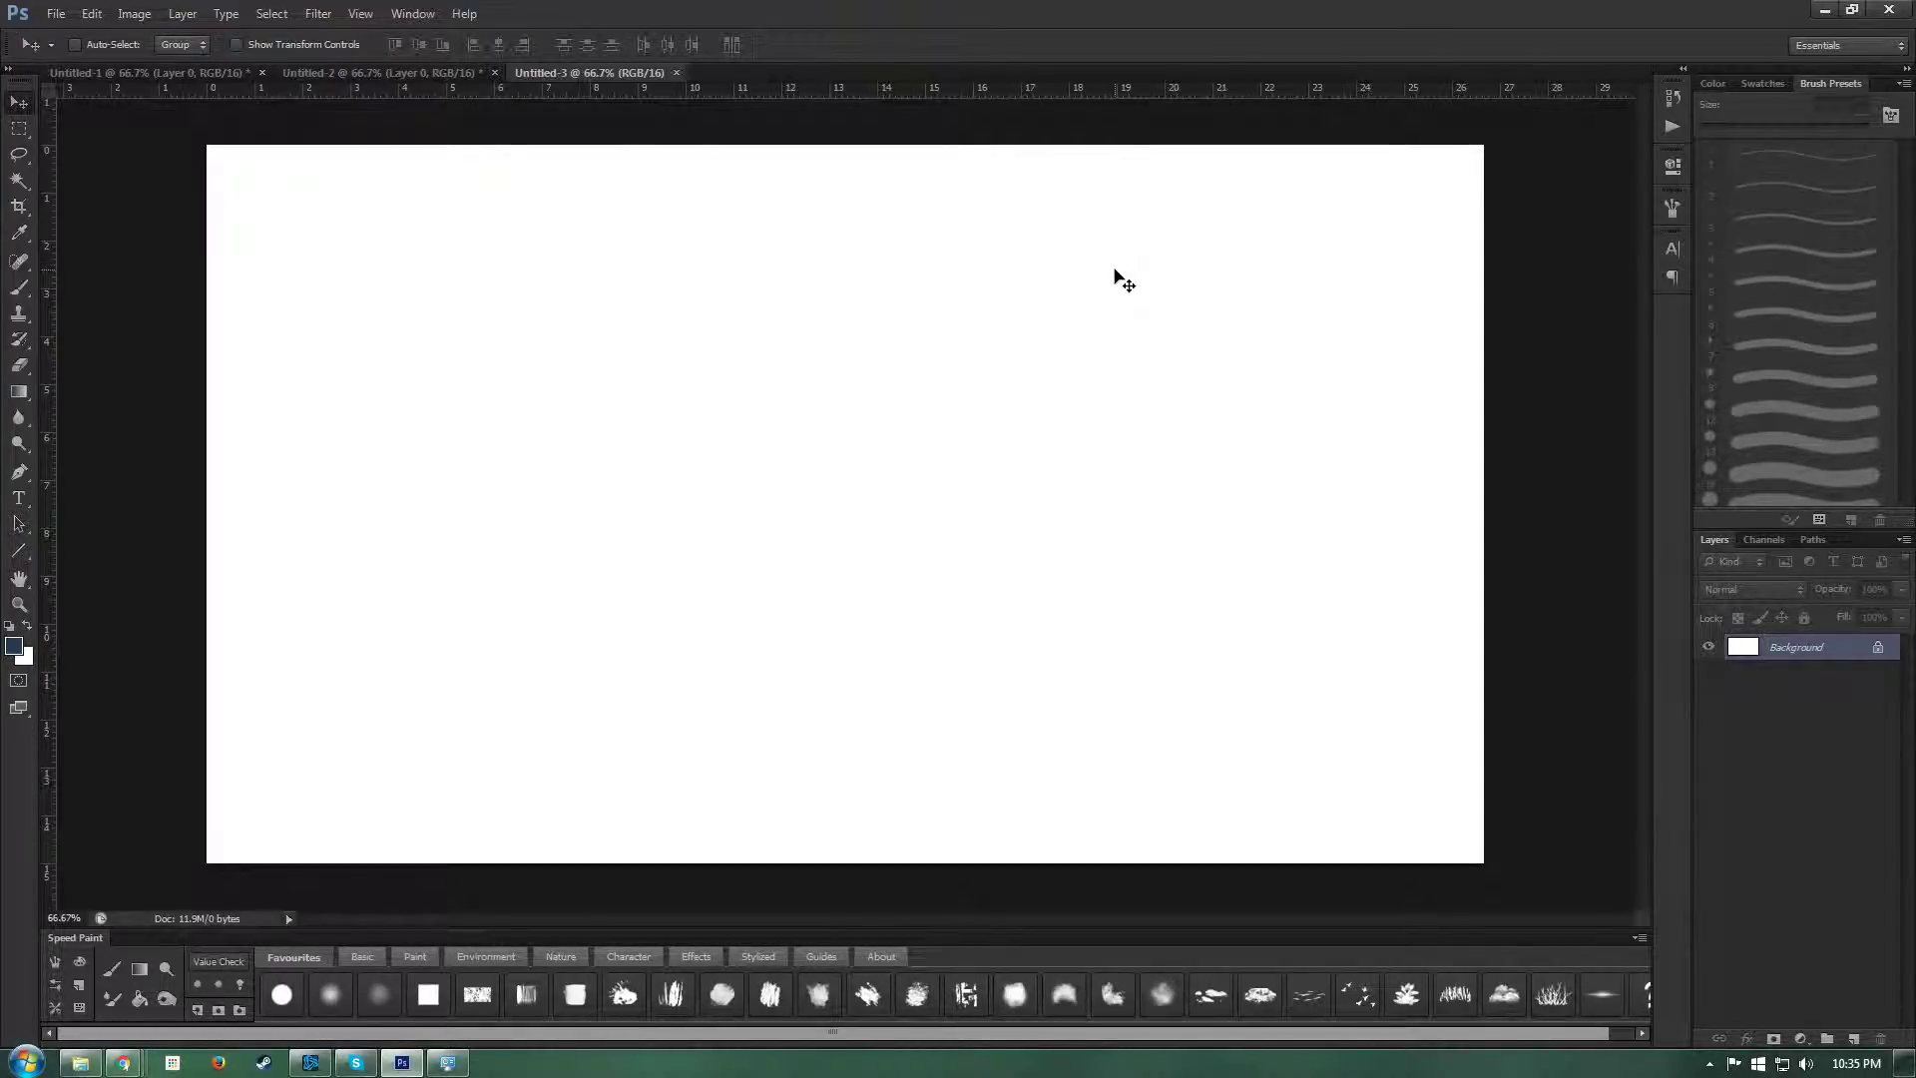
# Step: Drag a radial gradient from the canvas centre outward, lighter in the middle and near-black at the edges
pyautogui.click(20, 394)
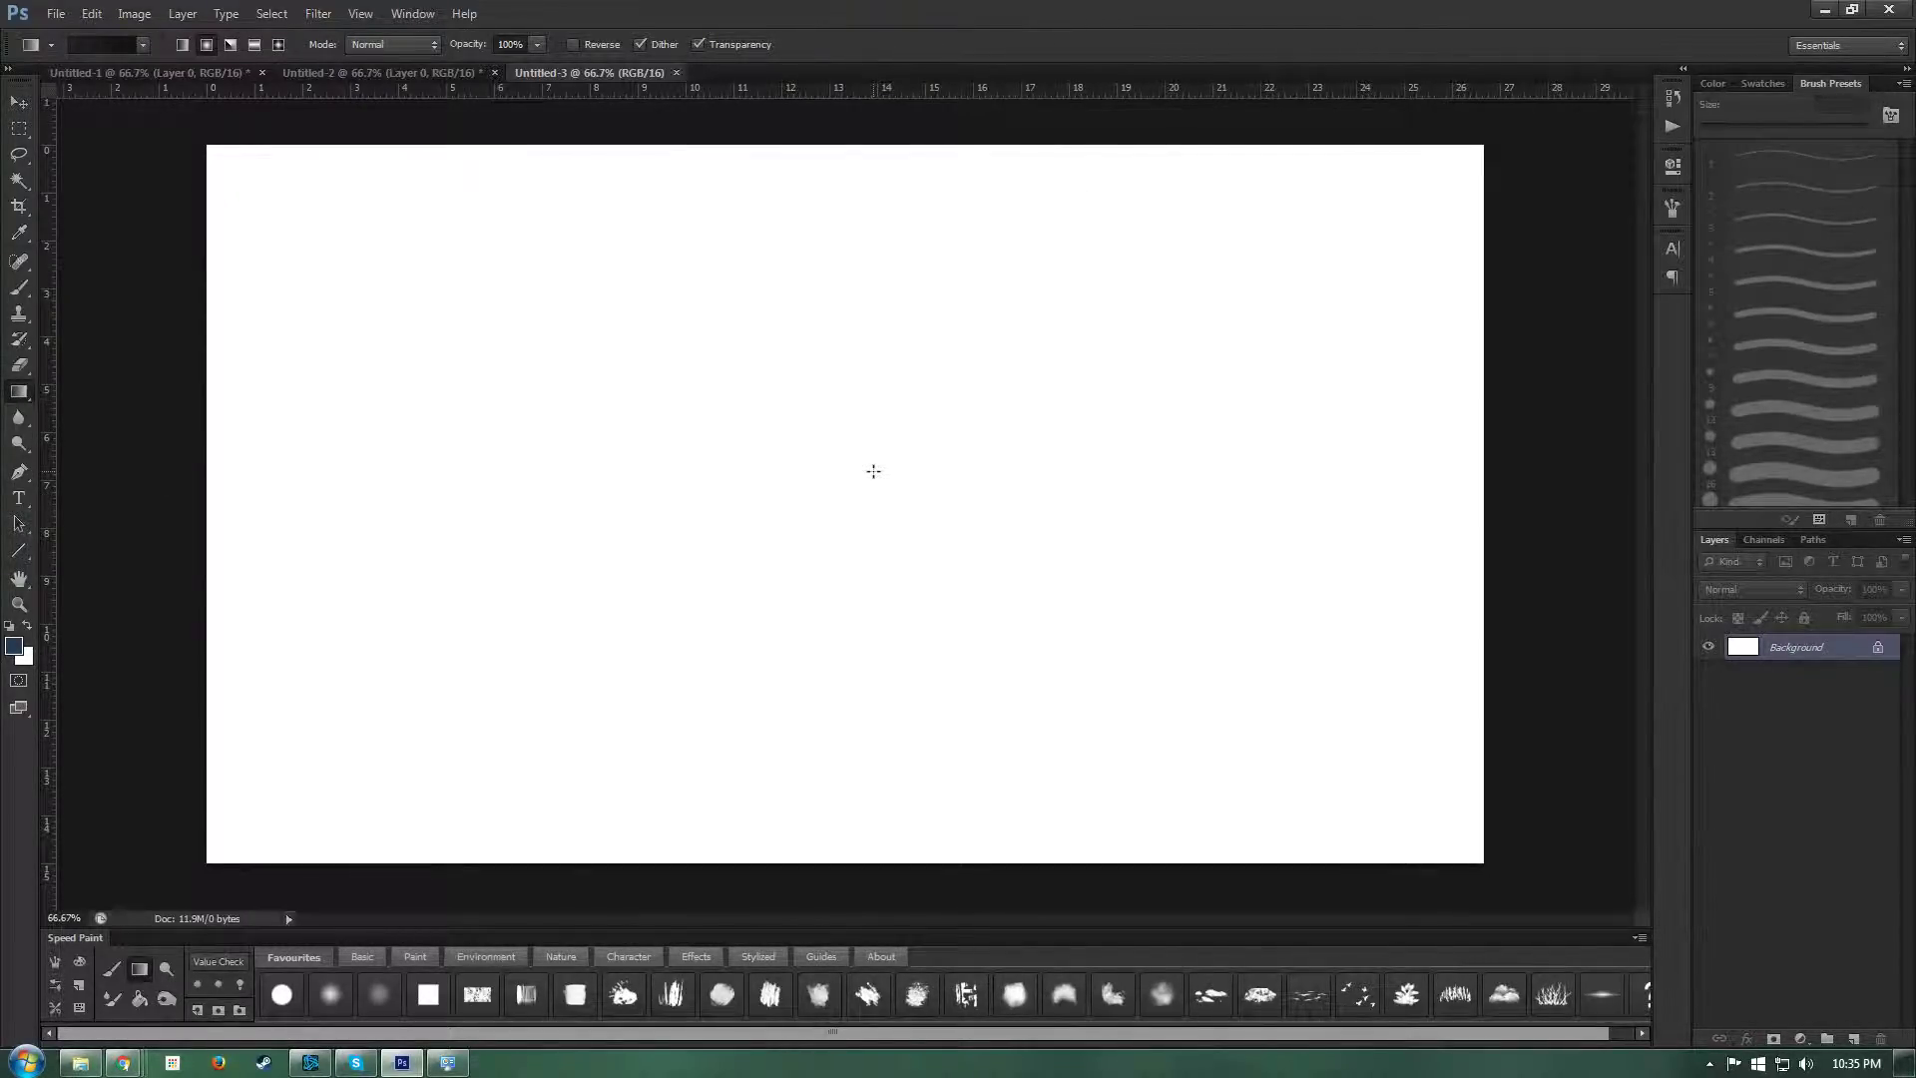
pyautogui.moveTo(873, 472); pyautogui.dragTo(1407, 476)
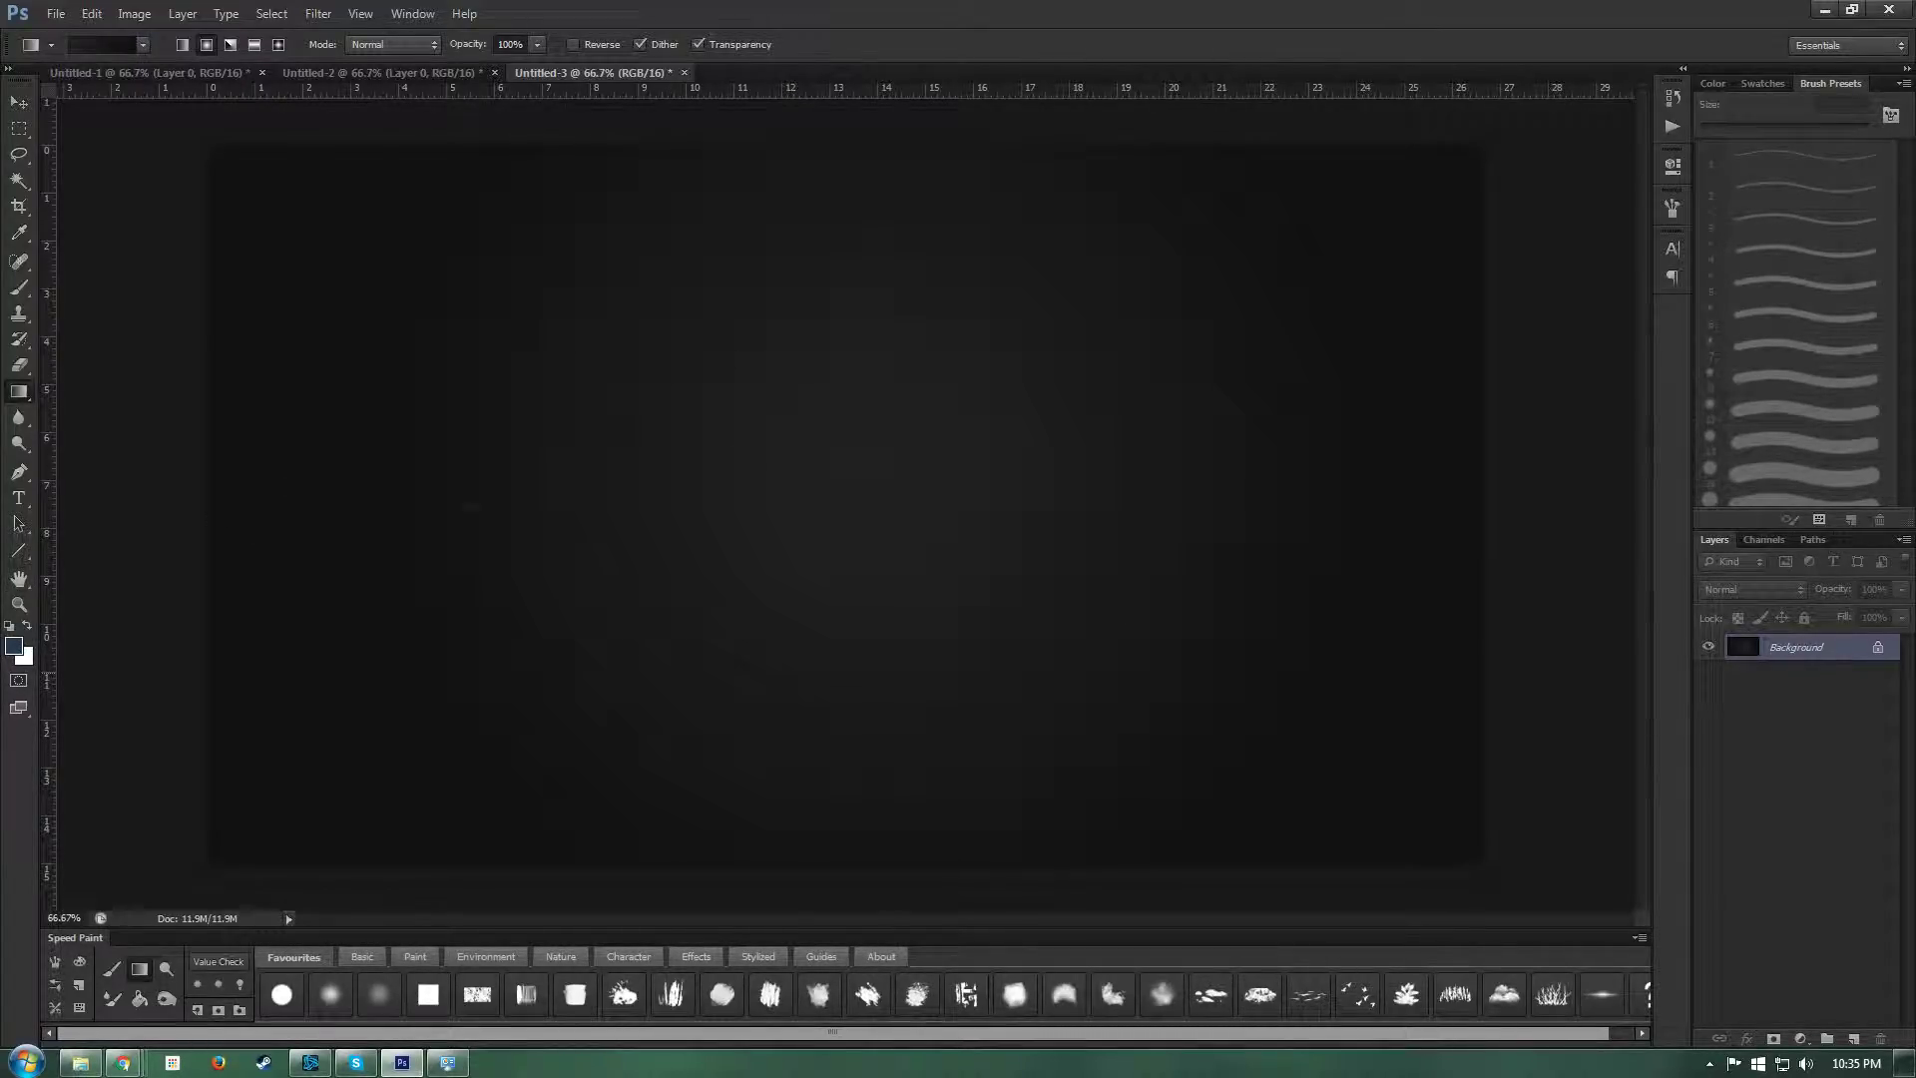
# Step: Set the foreground colour to dark blue #233b56 and switch to a large soft brush
pyautogui.click(16, 655)
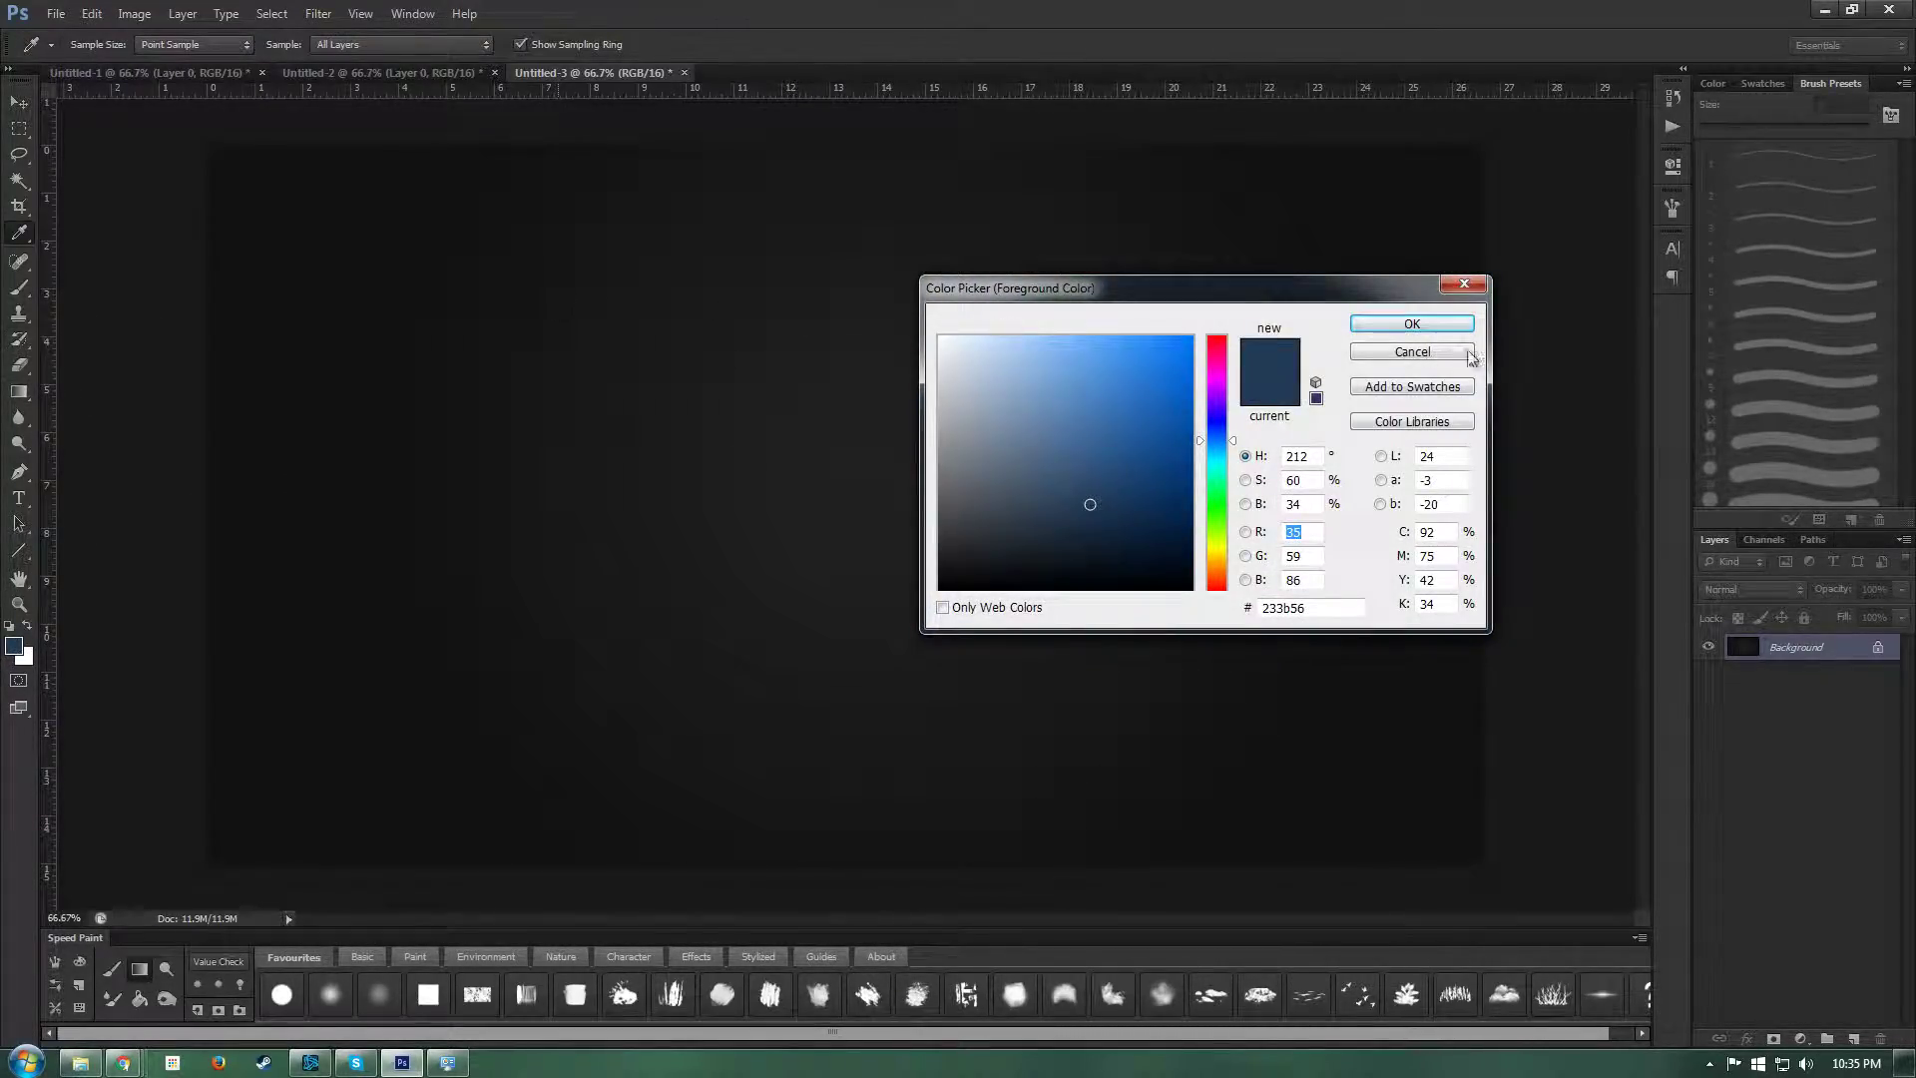
pyautogui.click(1412, 323)
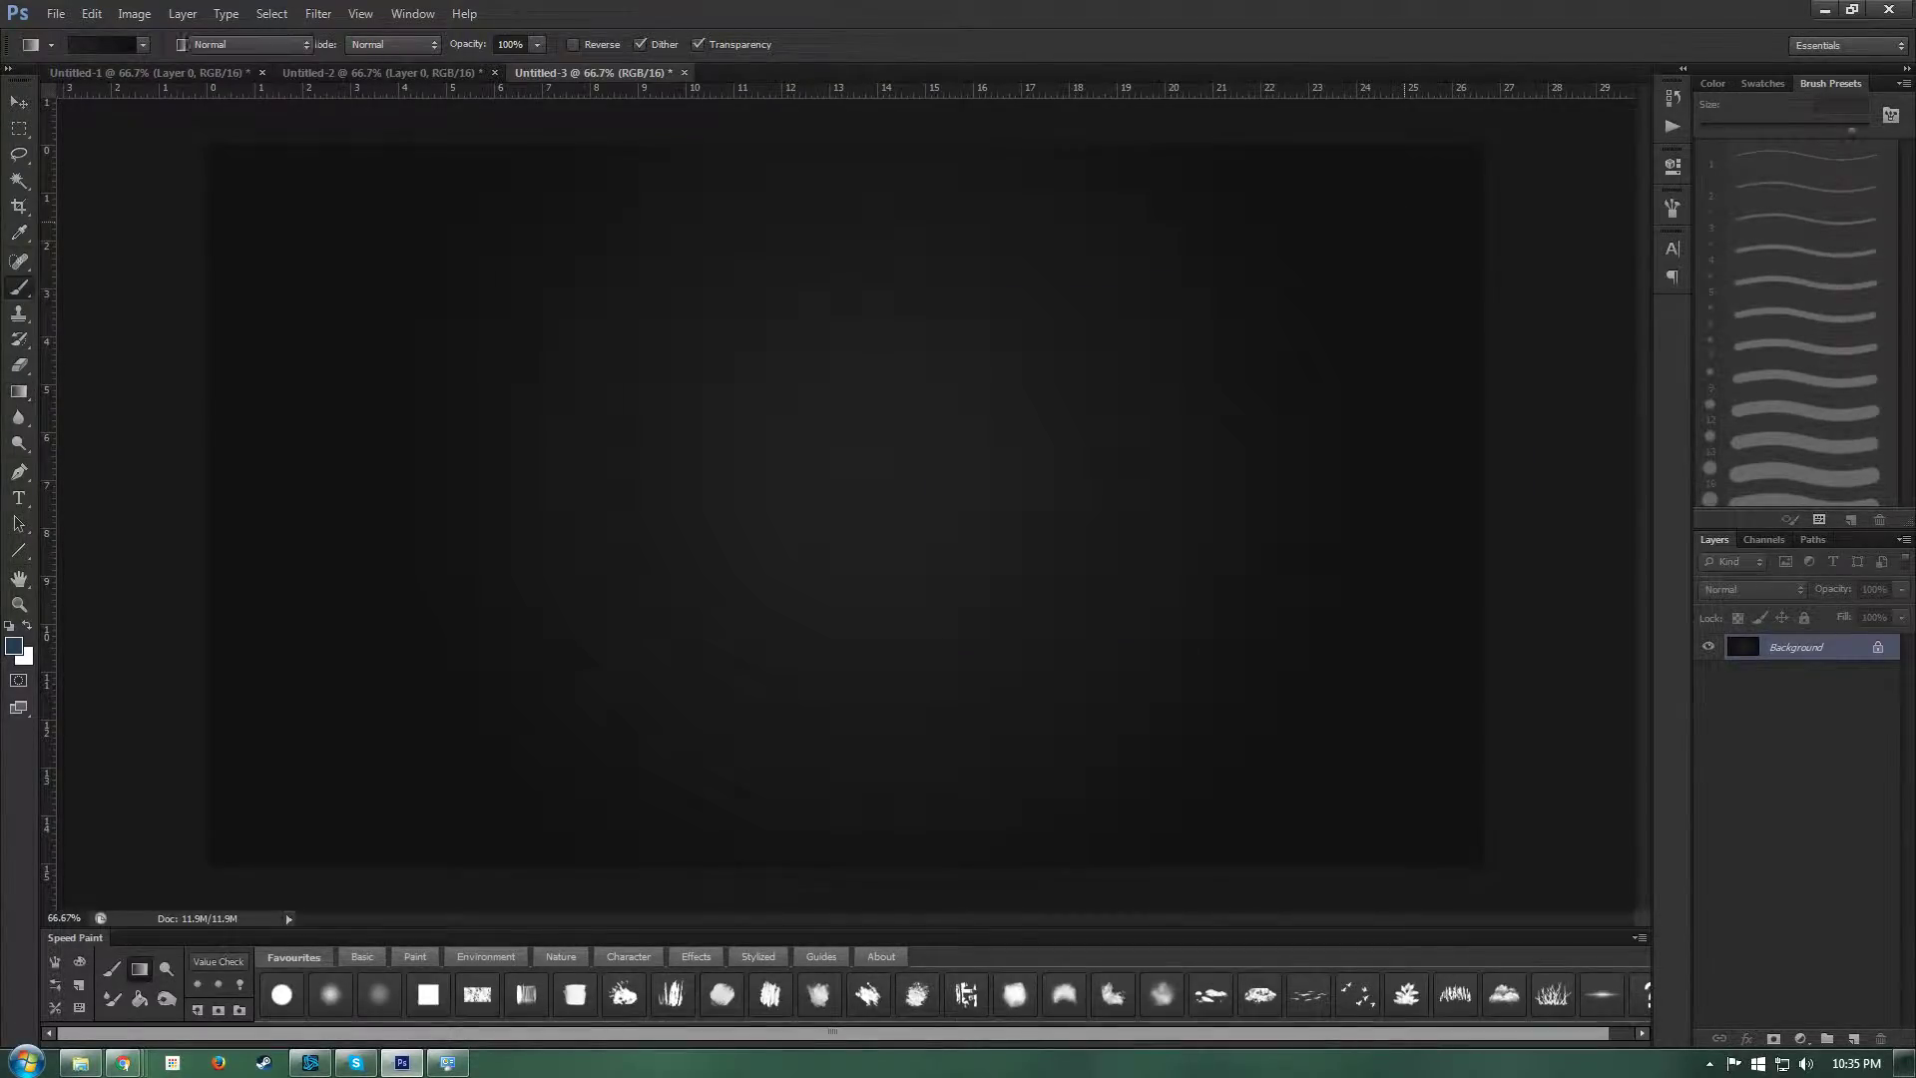
pyautogui.press('b')
# Step: Paint blue glows into the upper-right, lower-left, top-left and bottom-right areas
pyautogui.moveTo(1406, 164); pyautogui.dragTo(1407, 299)
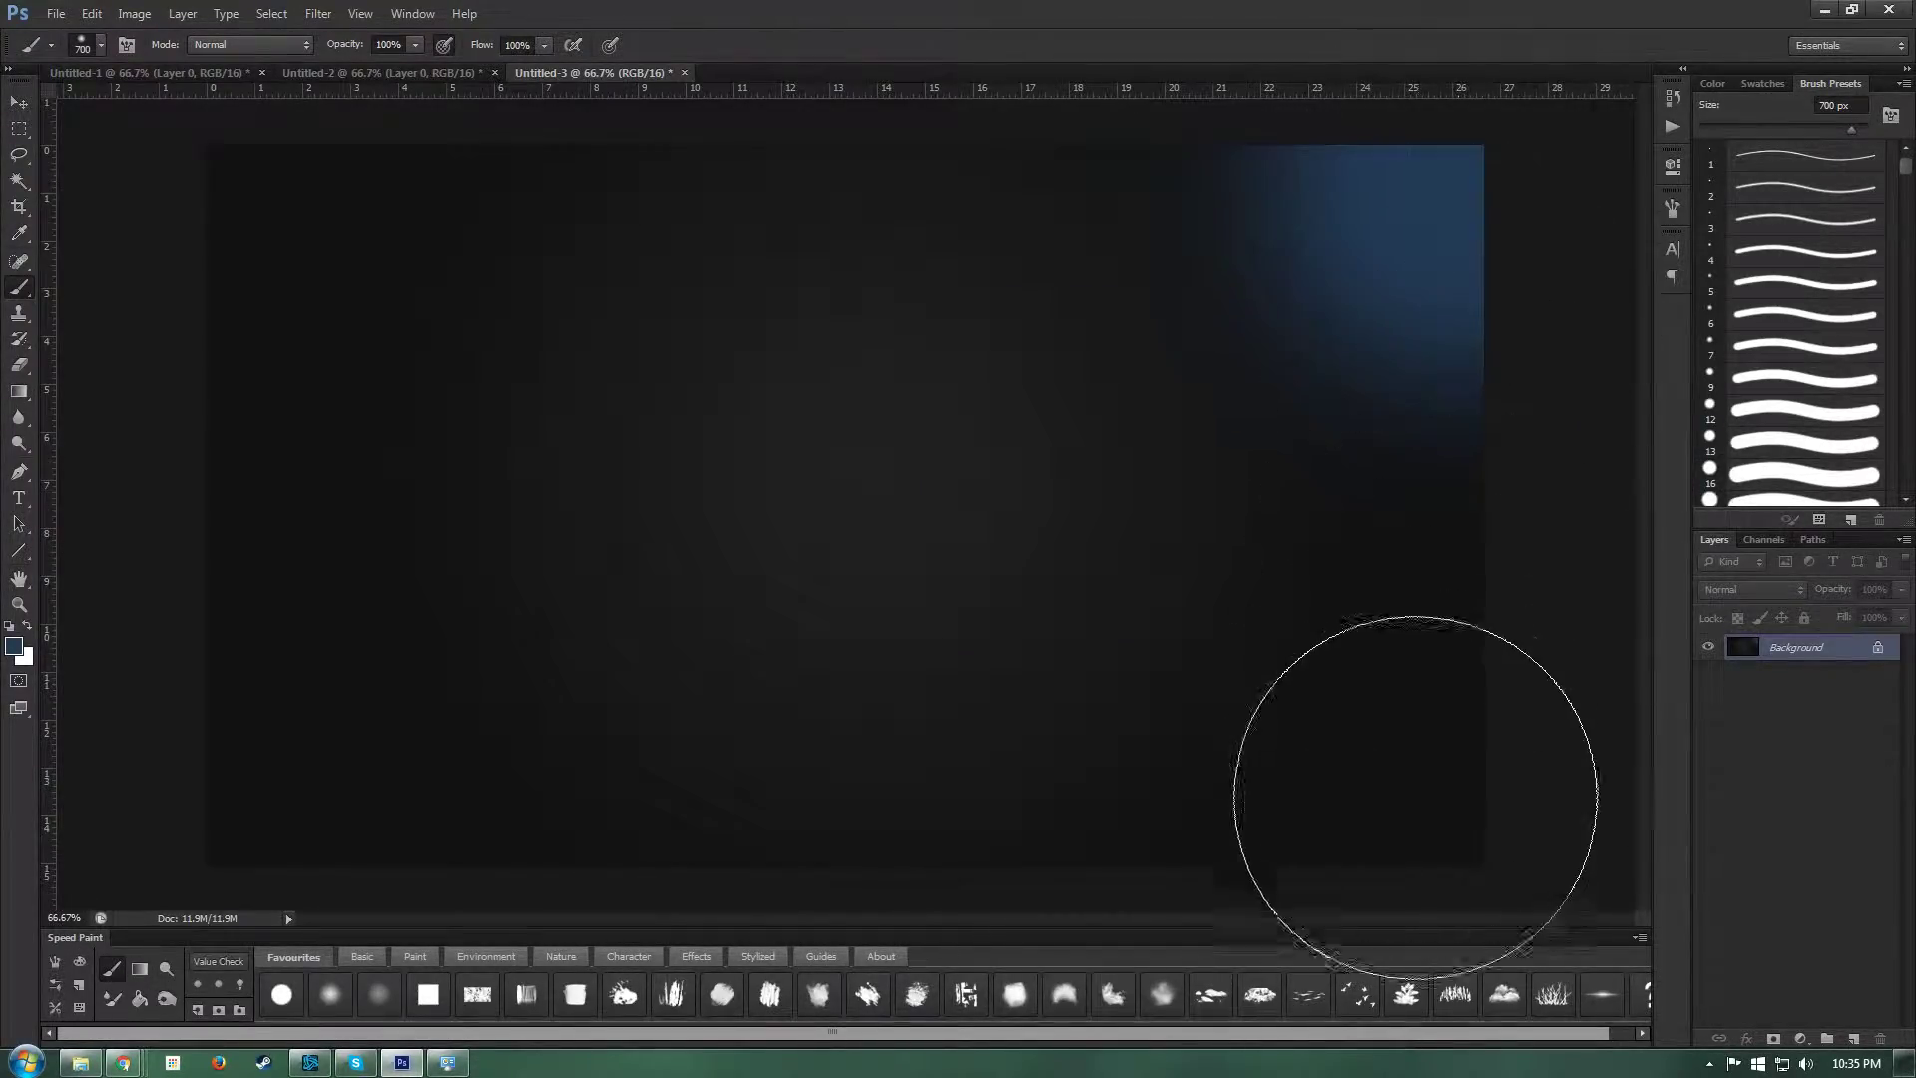
pyautogui.moveTo(195, 778); pyautogui.dragTo(269, 705)
pyautogui.click(300, 704)
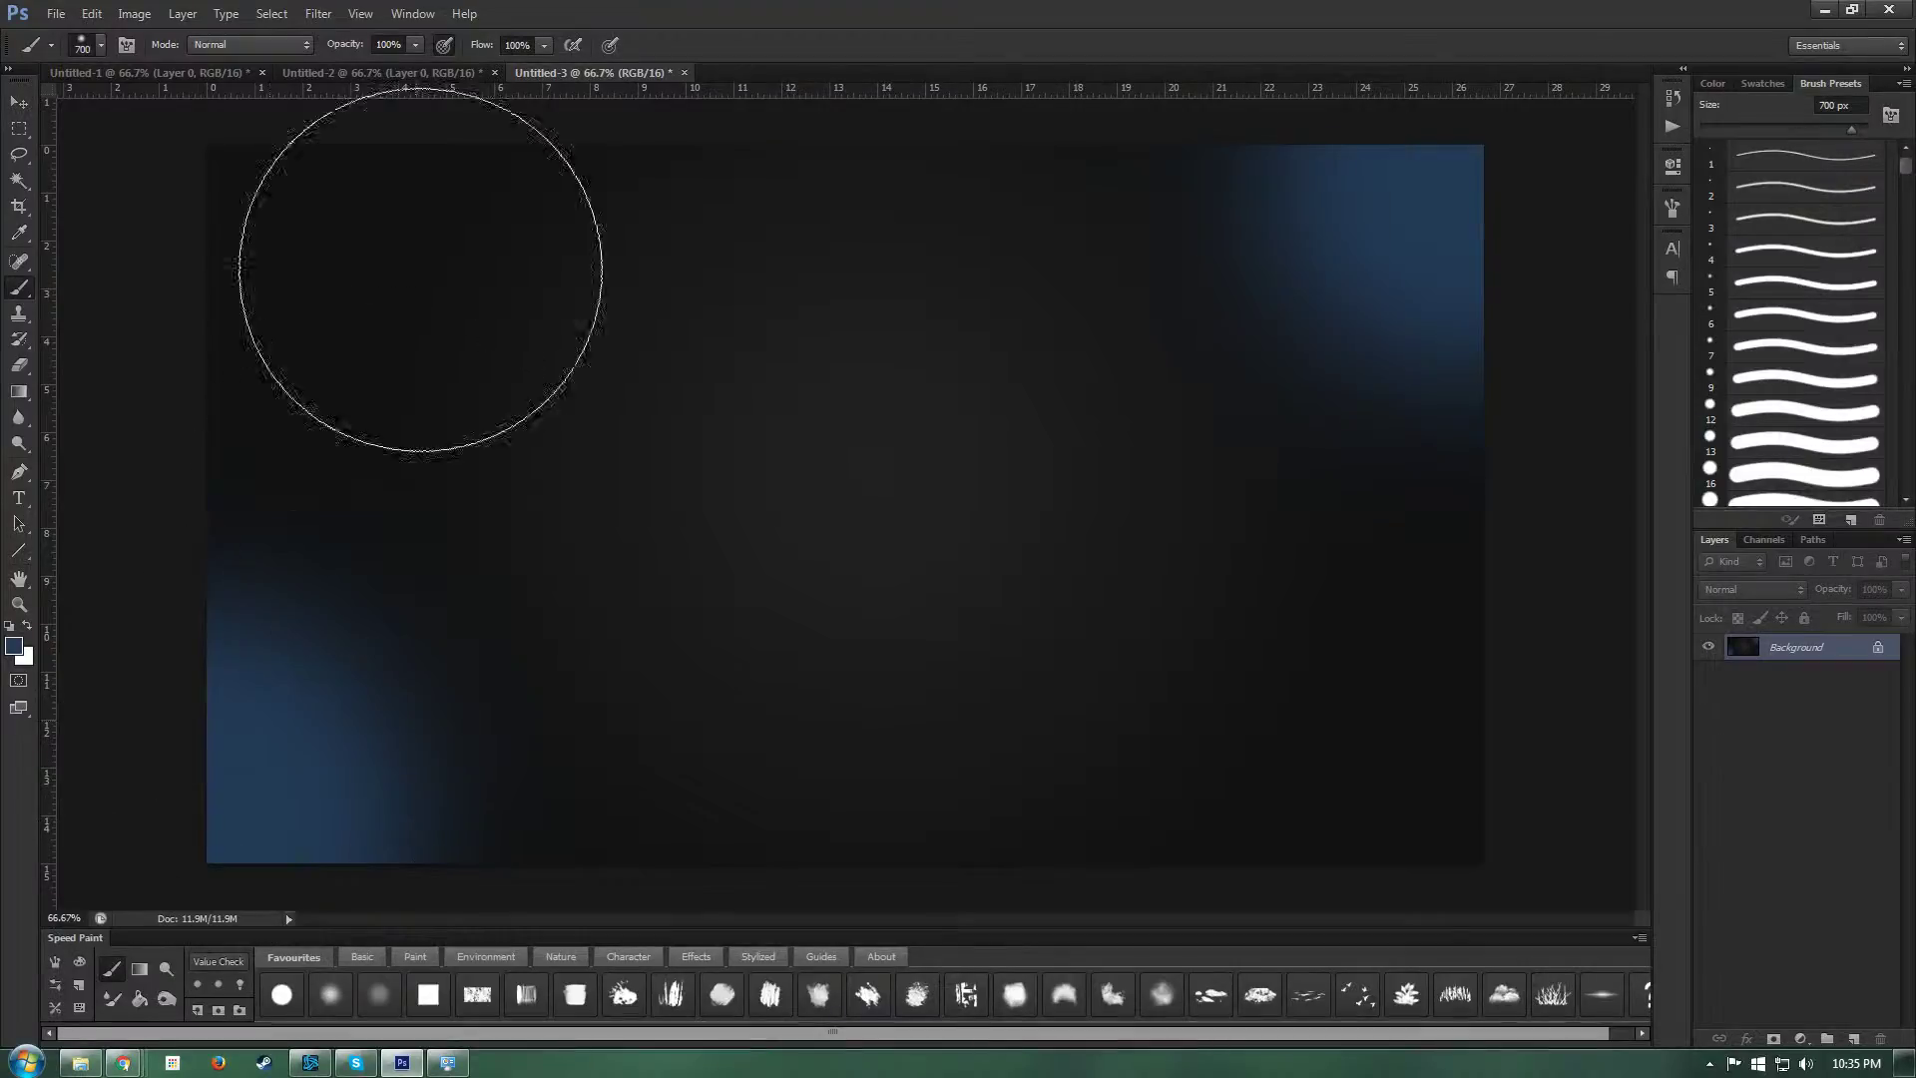
pyautogui.moveTo(465, 181); pyautogui.dragTo(464, 194)
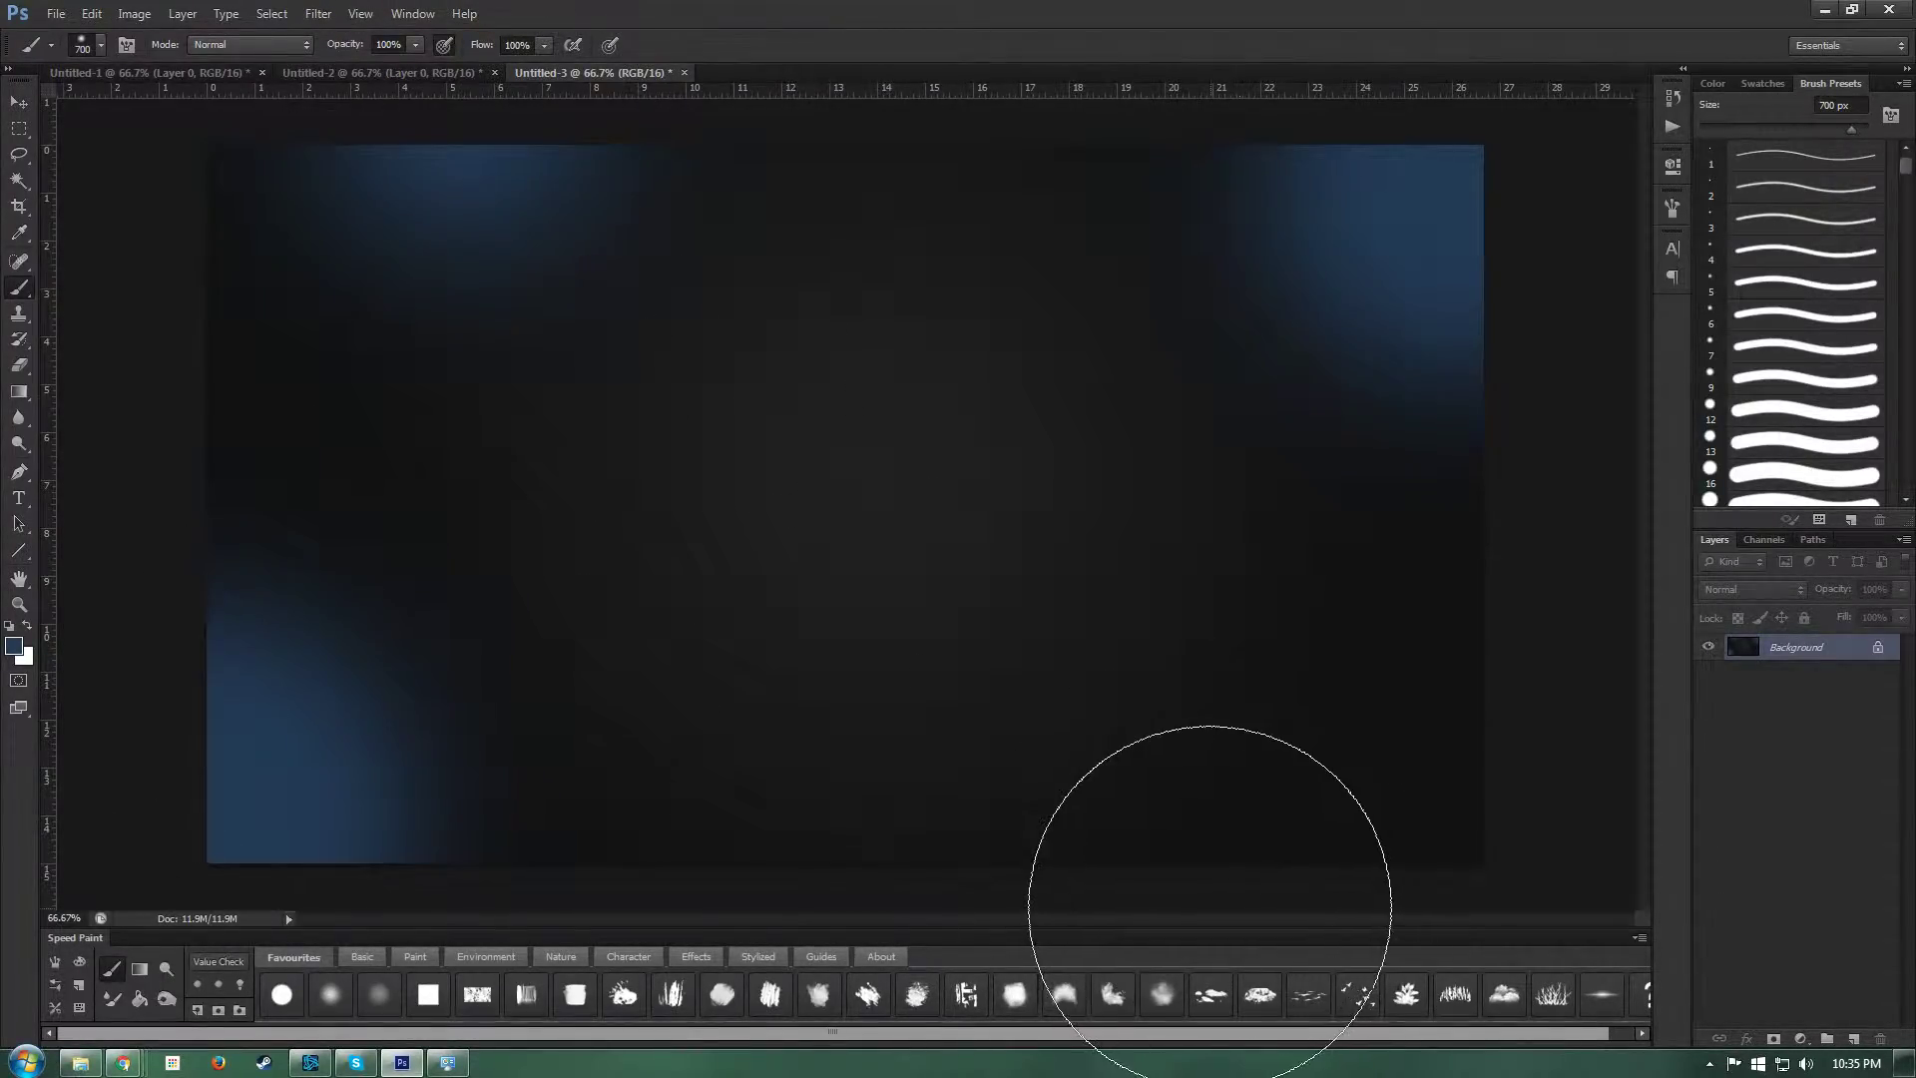
pyautogui.click(1210, 838)
# Step: Apply a Gaussian Blur to the canvas so the painted blue glows blend smoothly
pyautogui.press('v')
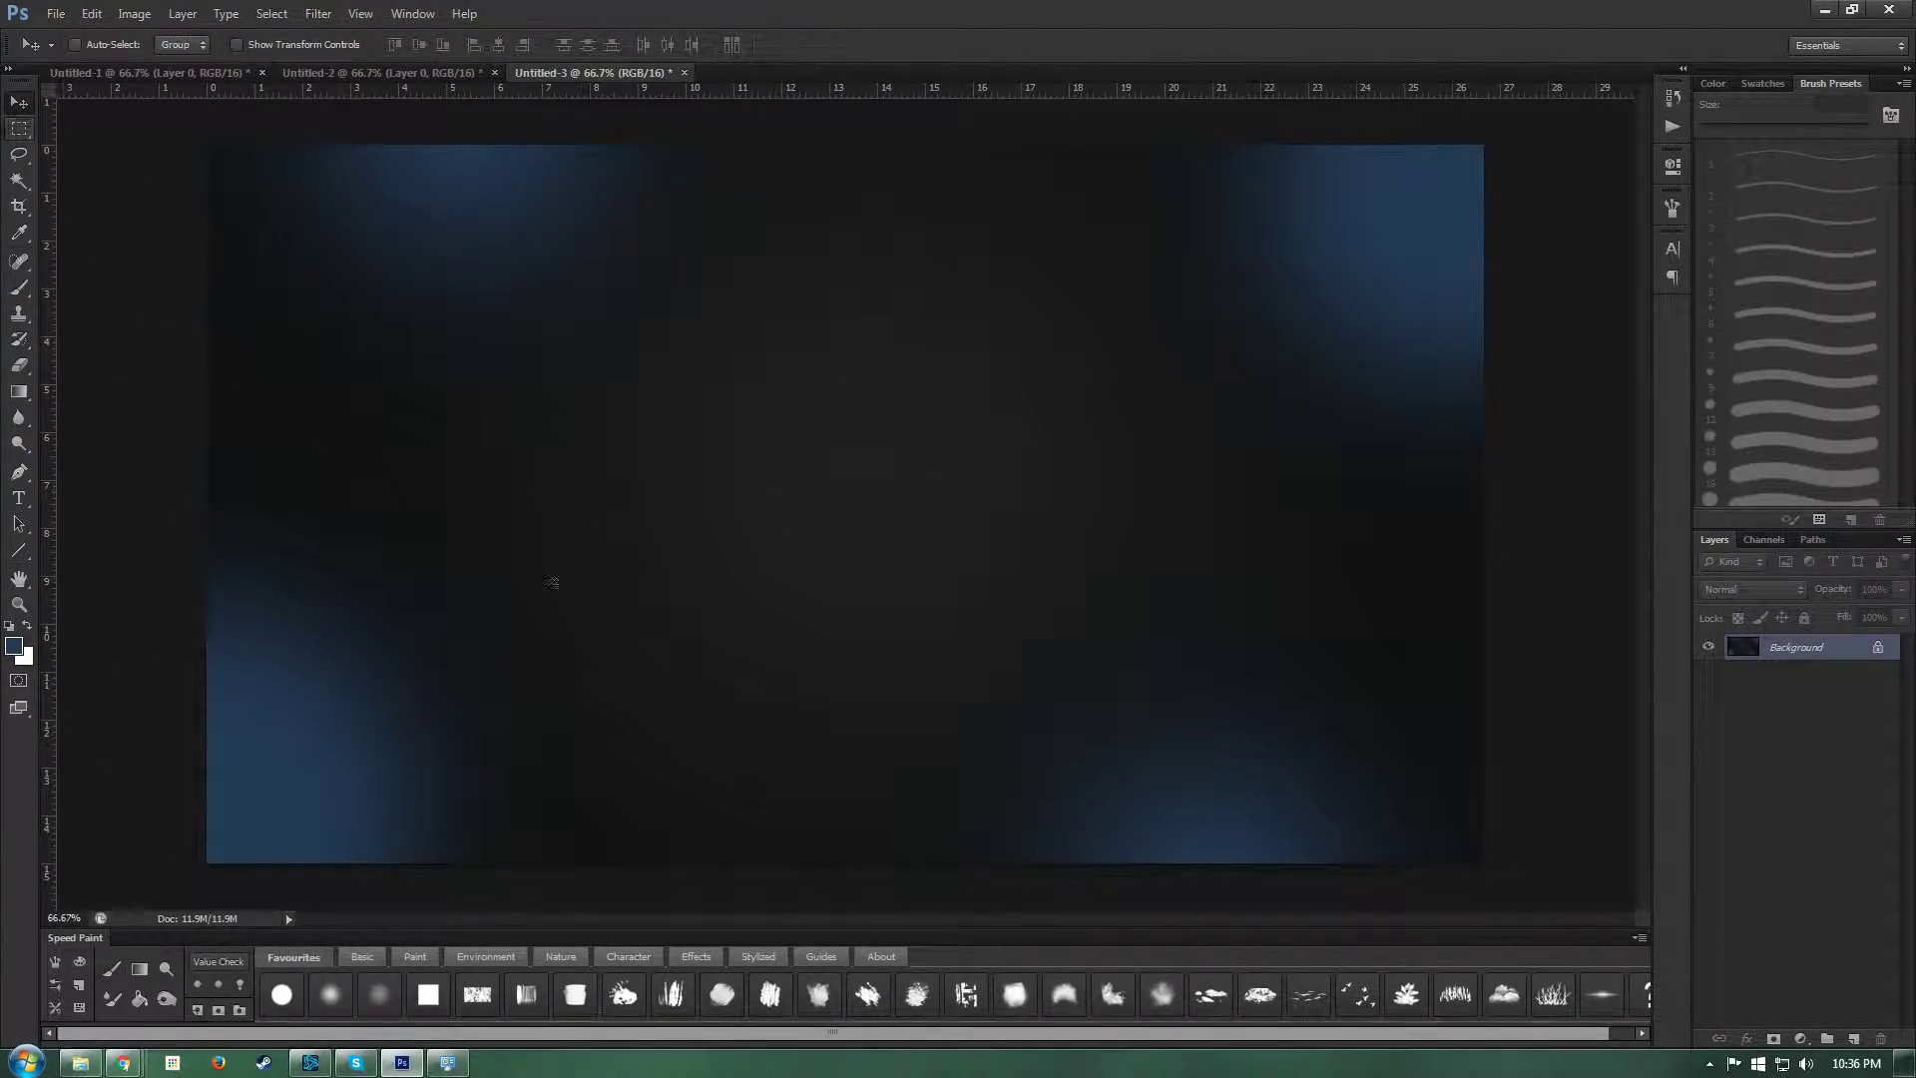
pyautogui.click(317, 14)
pyautogui.moveTo(329, 213)
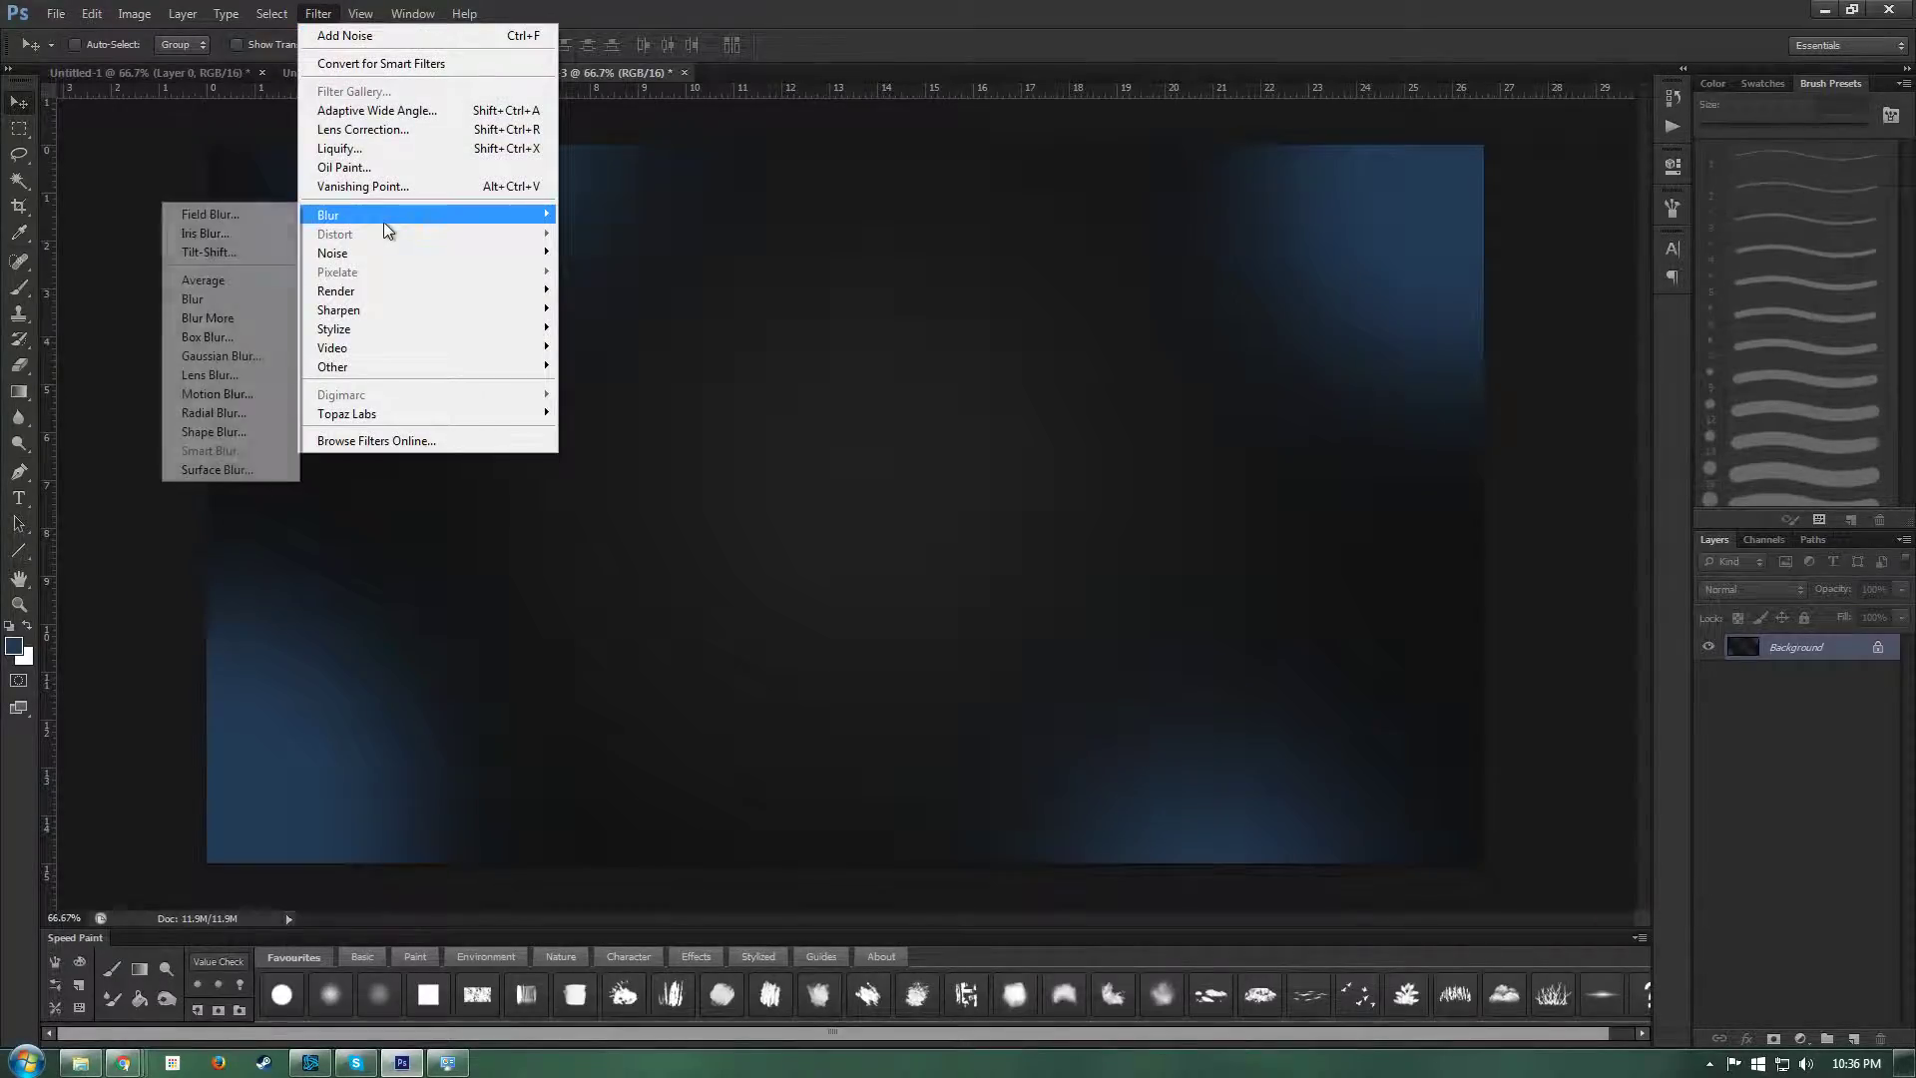
pyautogui.click(220, 356)
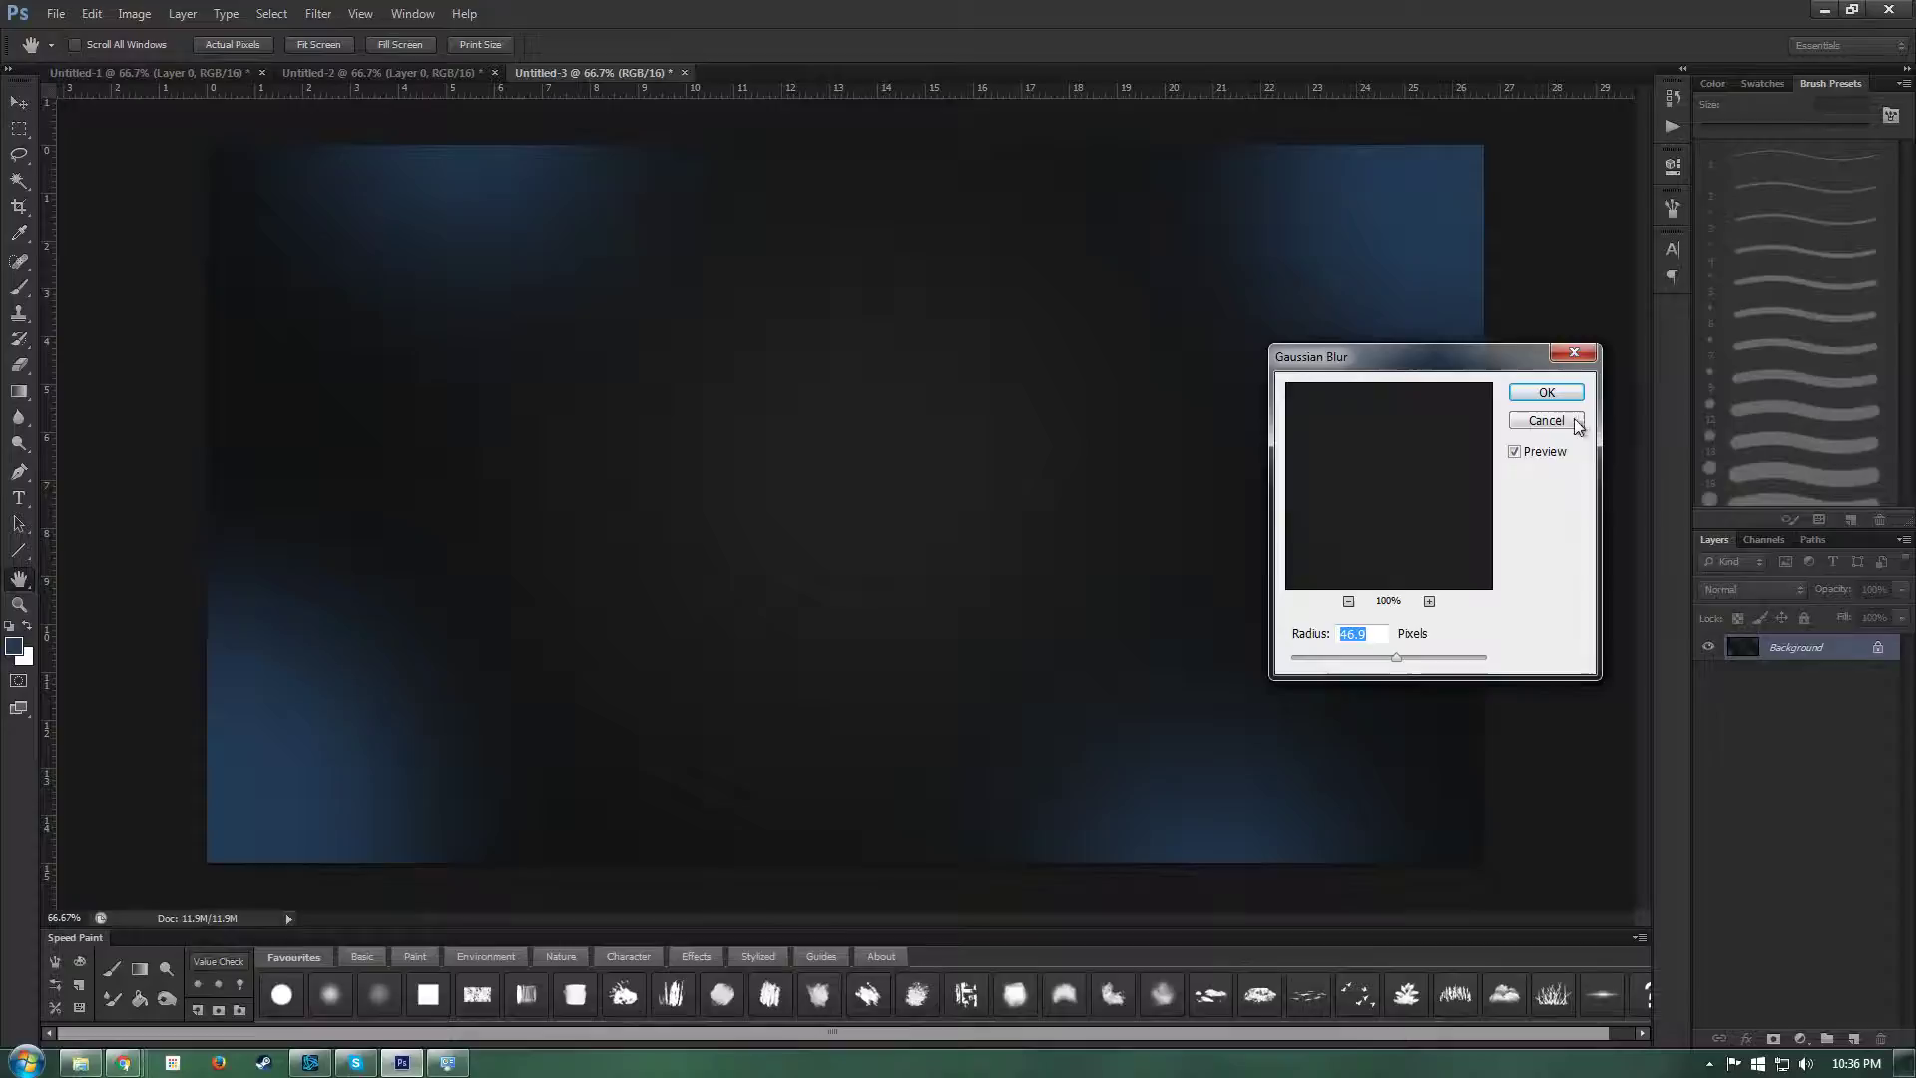
pyautogui.click(1545, 392)
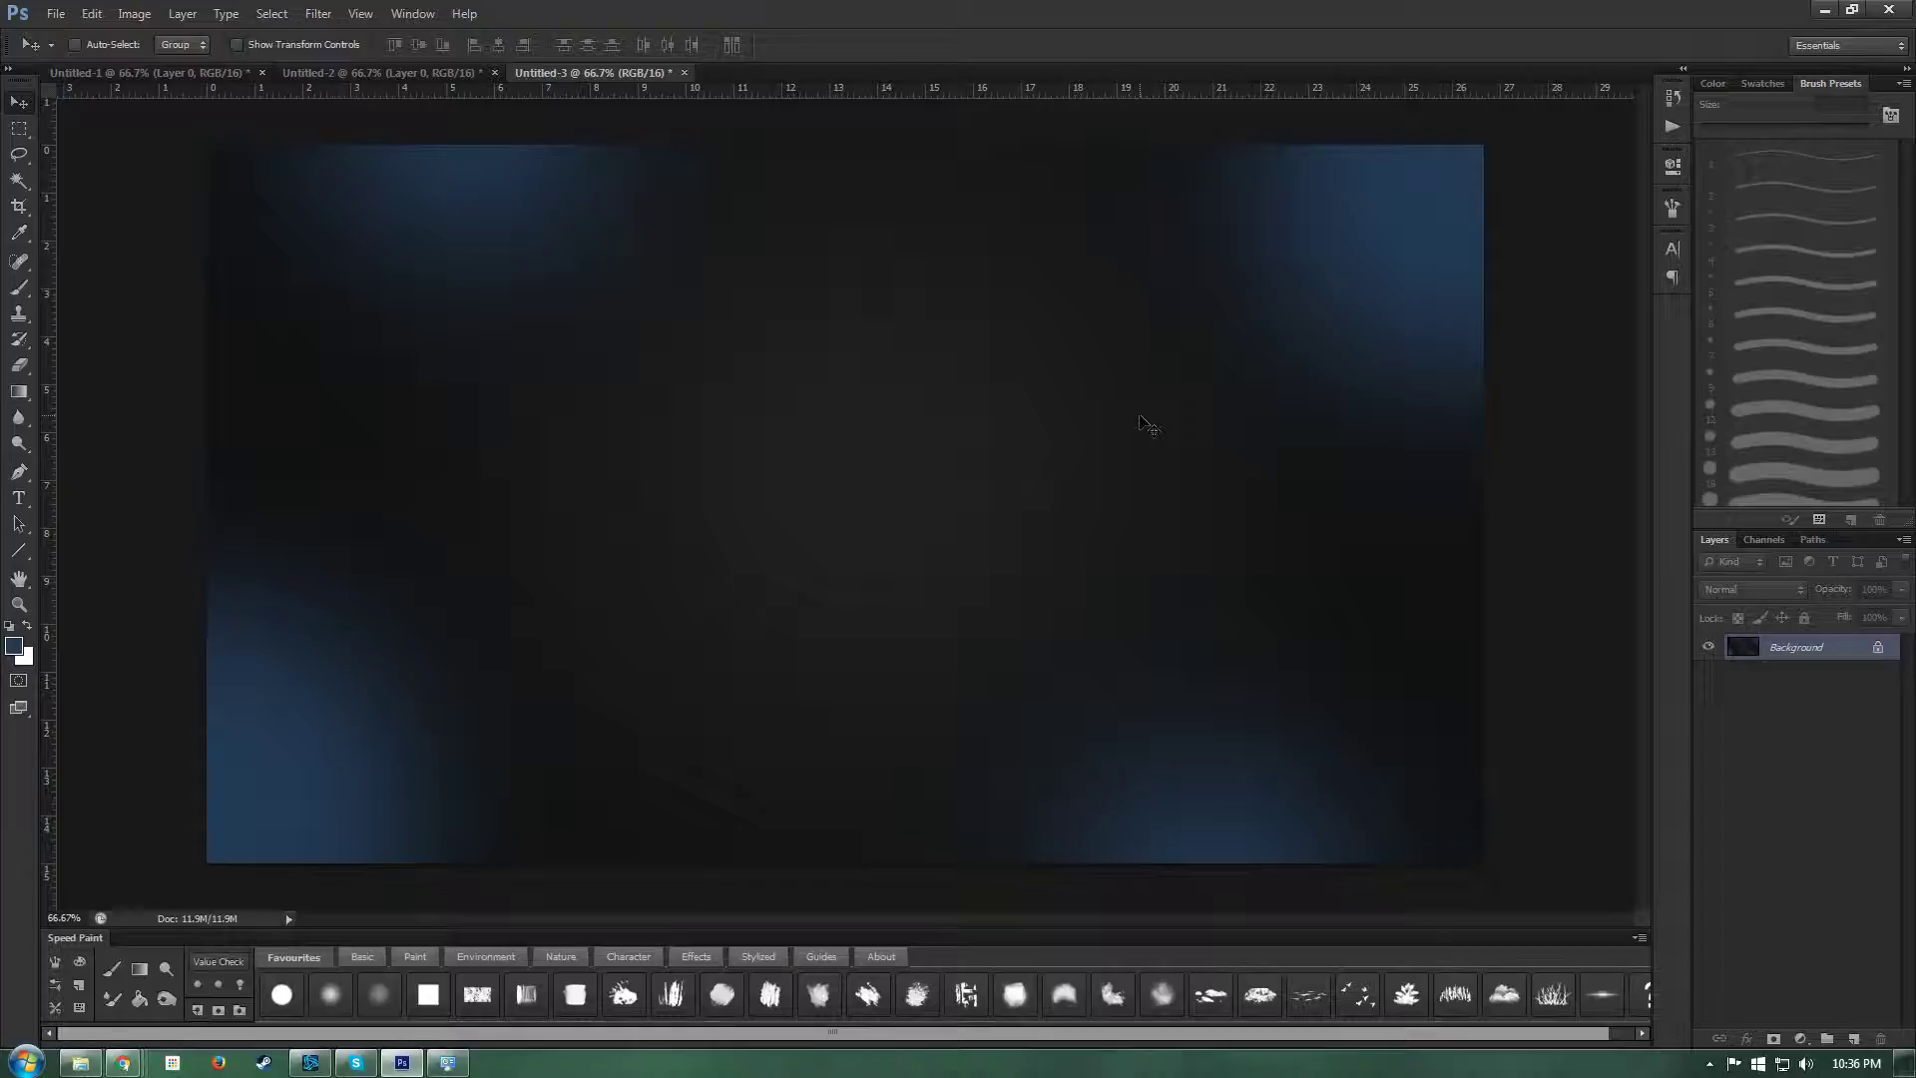
# Step: Save a copy as JPEG named 'banded', keeping maximum quality in JPEG Options
pyautogui.hotkey('ctrl', 'shift', 's')
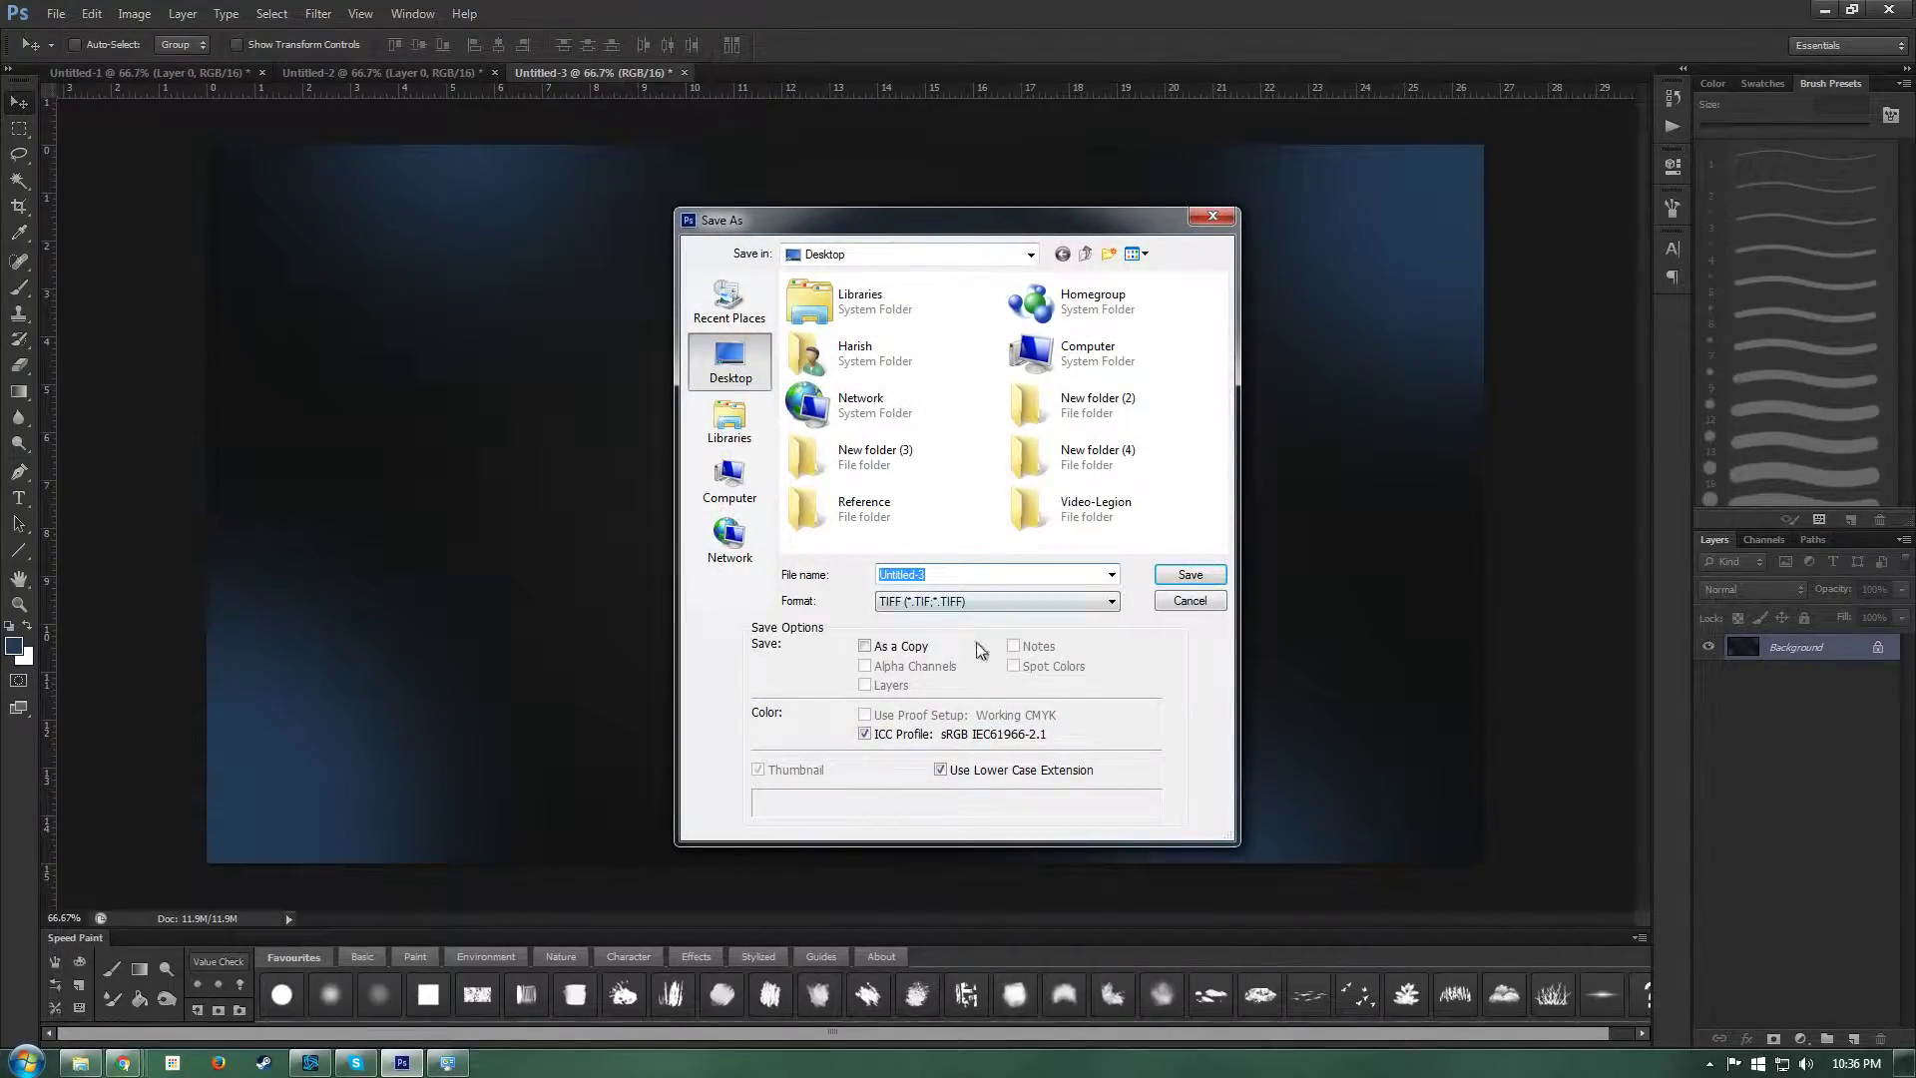
pyautogui.click(963, 600)
pyautogui.scroll(3, 962, 658)
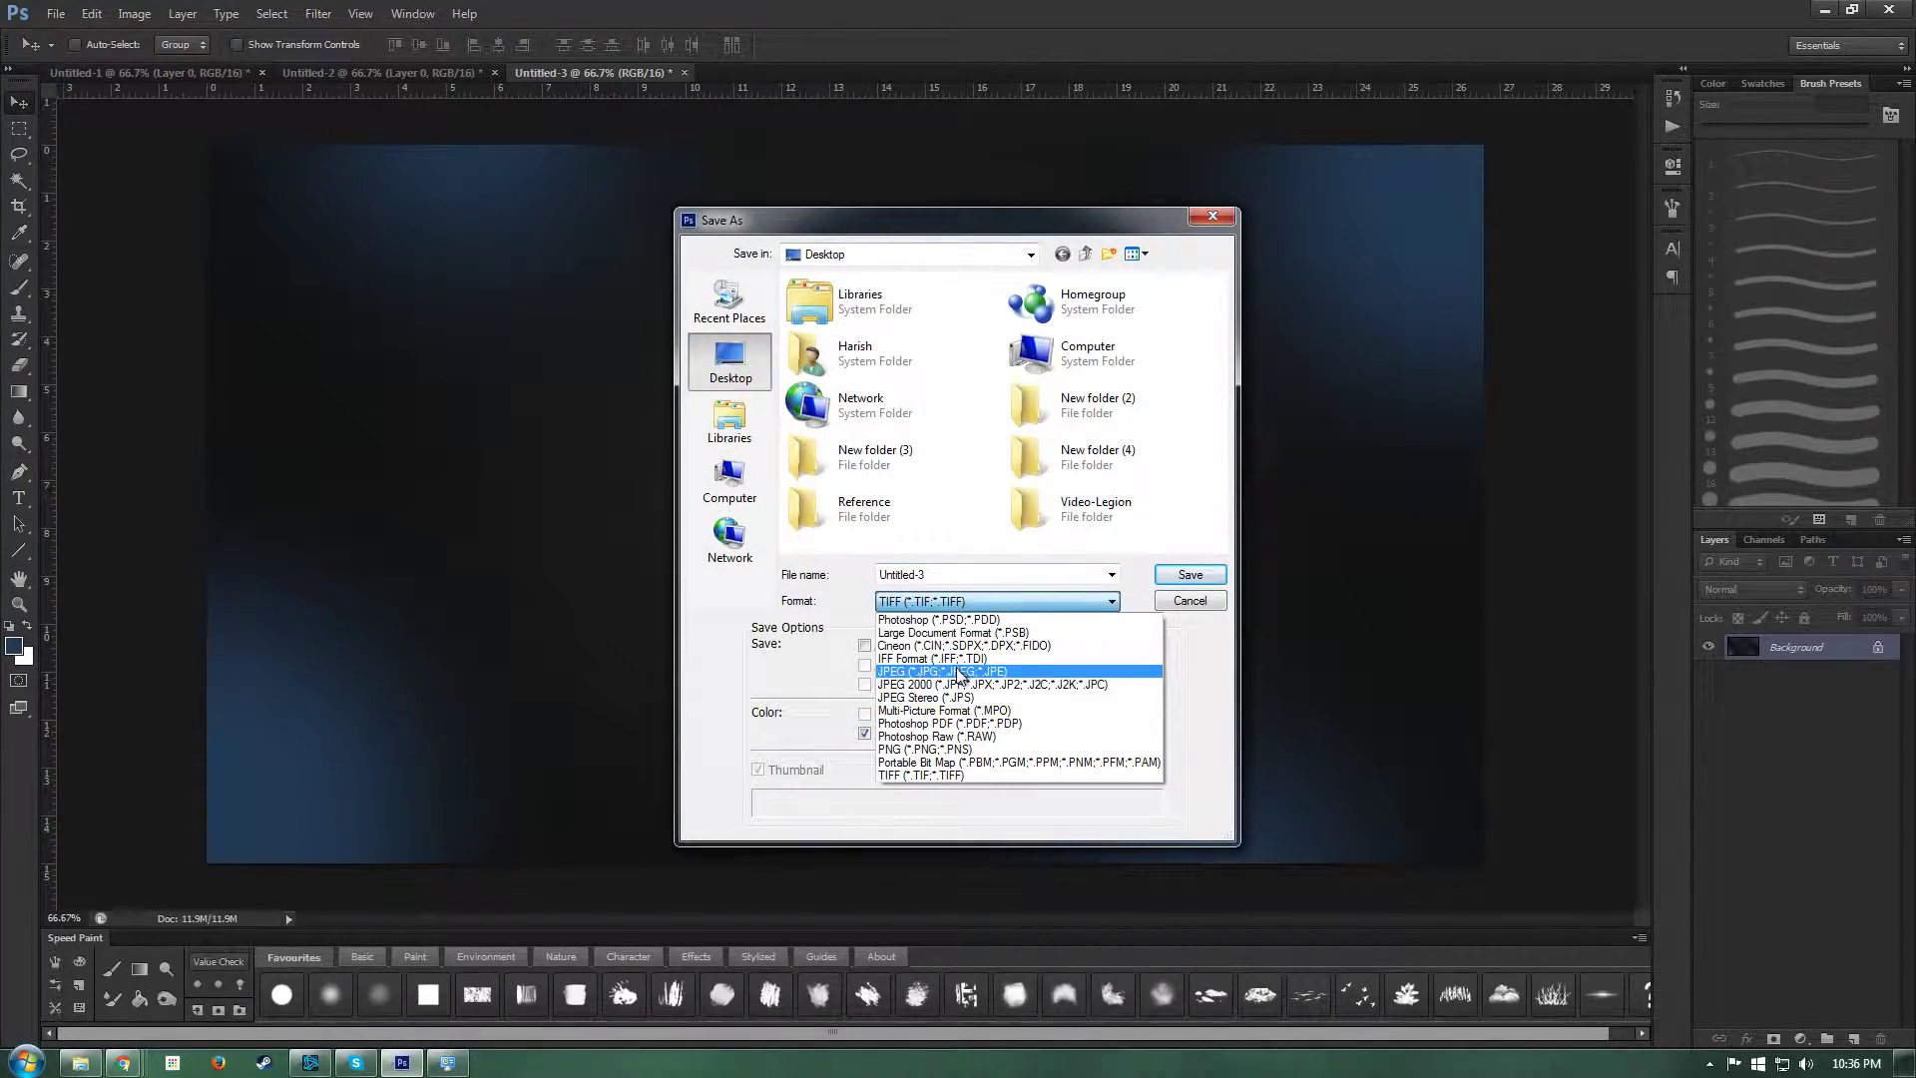
pyautogui.click(958, 673)
pyautogui.write('b')
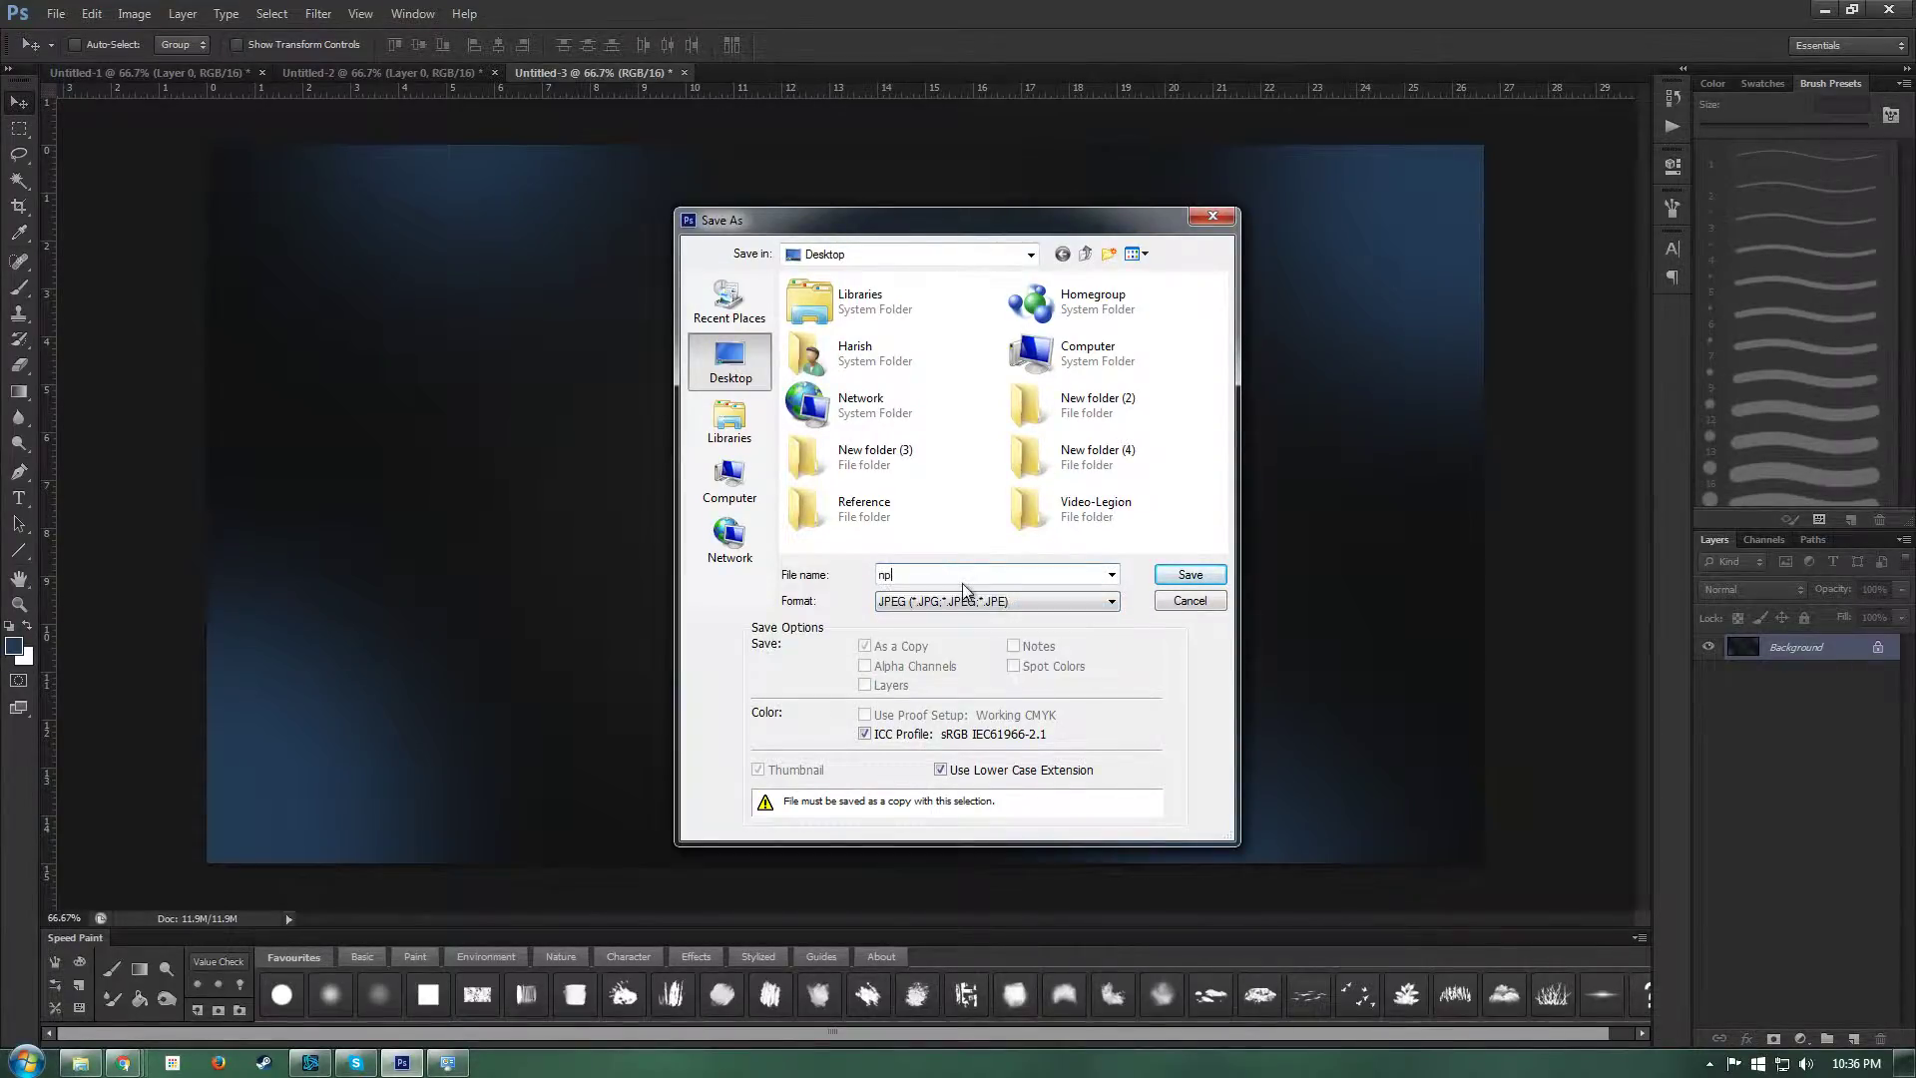
pyautogui.write('anded')
pyautogui.click(1189, 575)
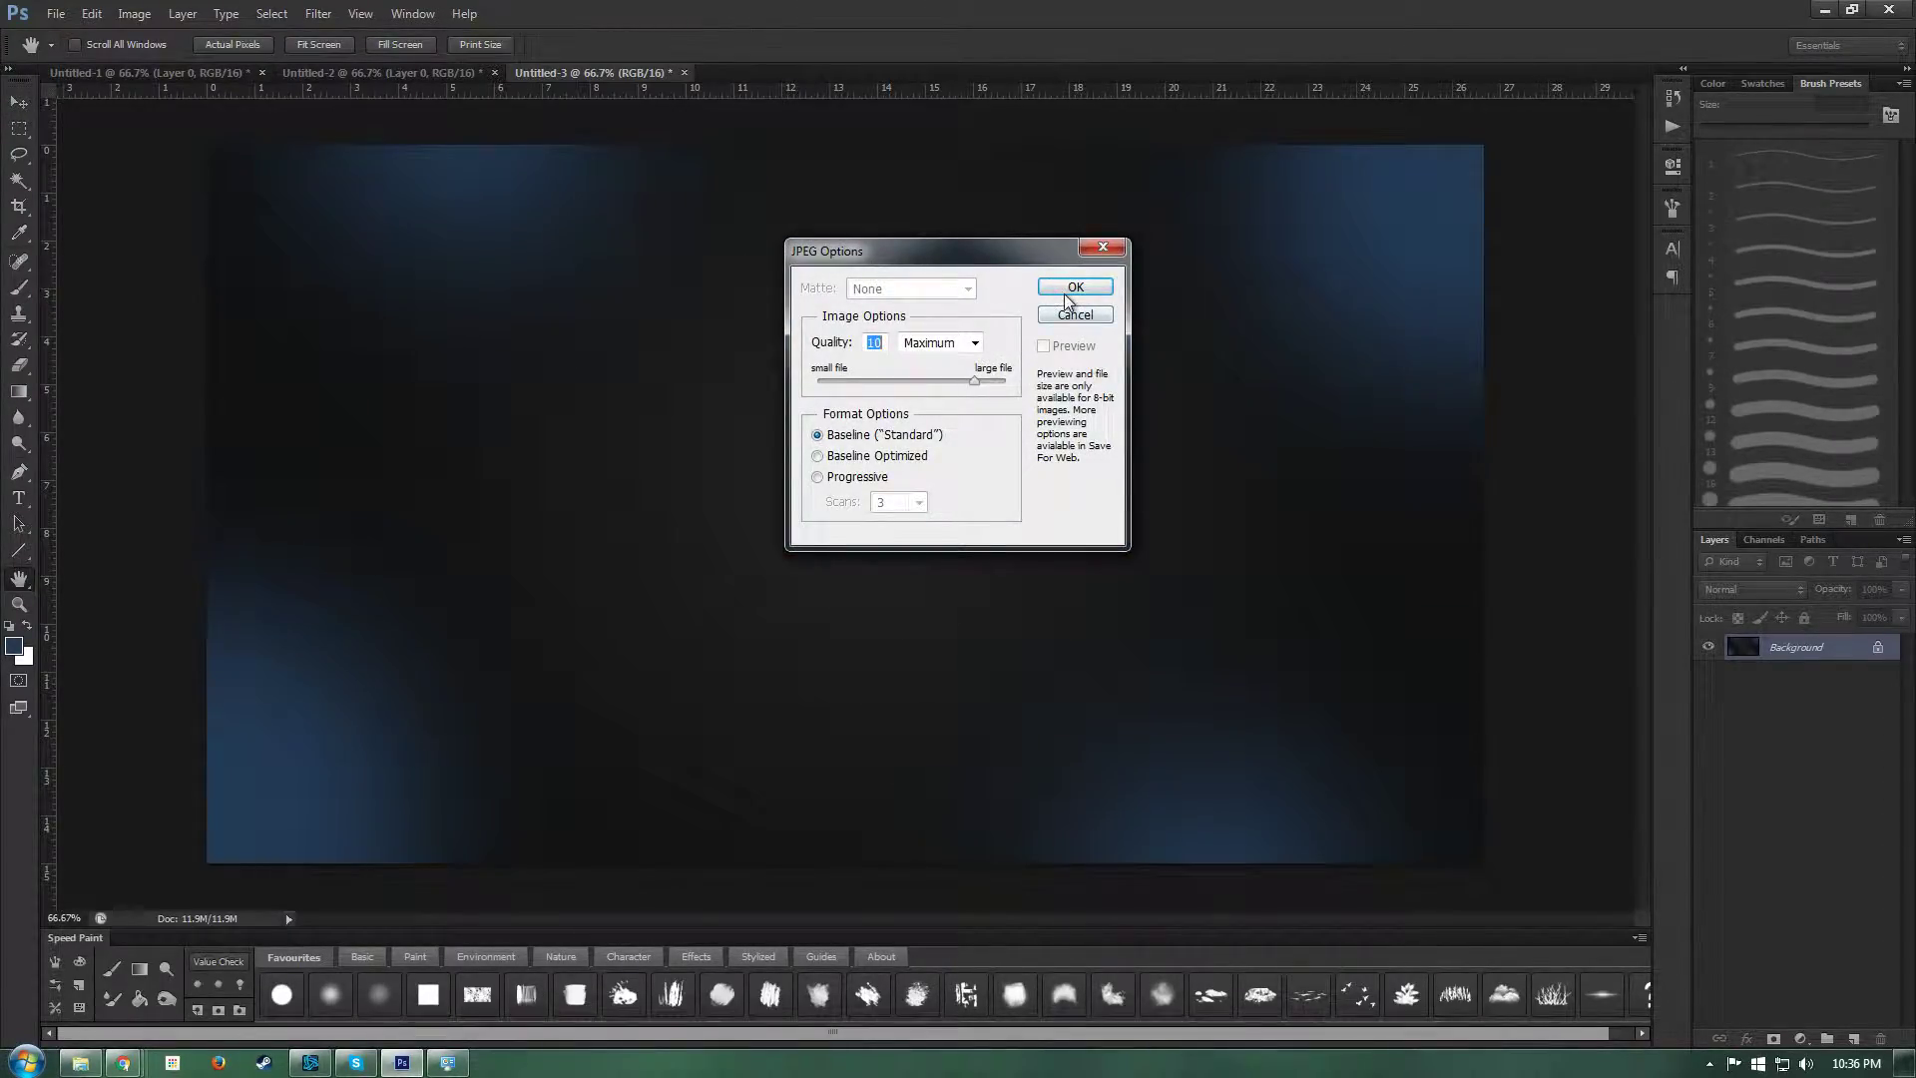
pyautogui.click(1073, 288)
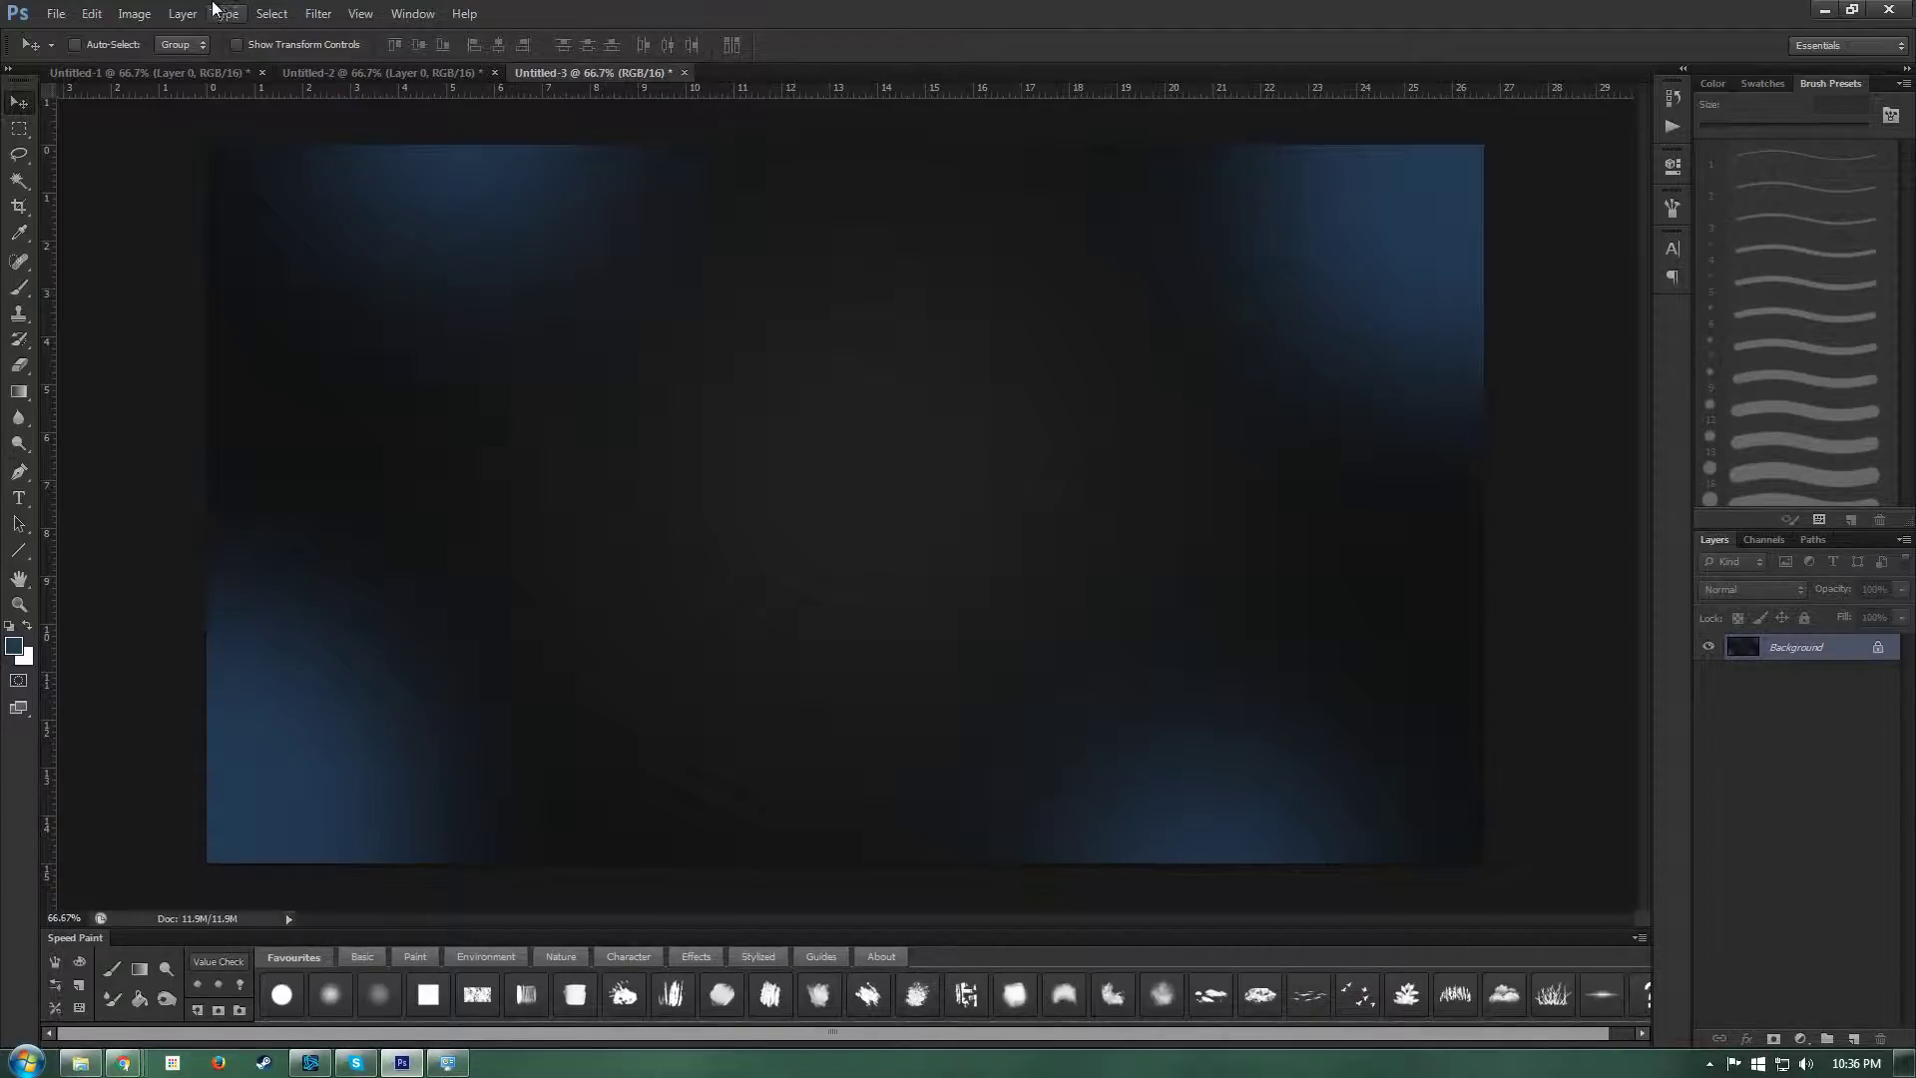
# Step: Apply the Add Noise filter at 1% Uniform over the whole canvas
pyautogui.click(309, 16)
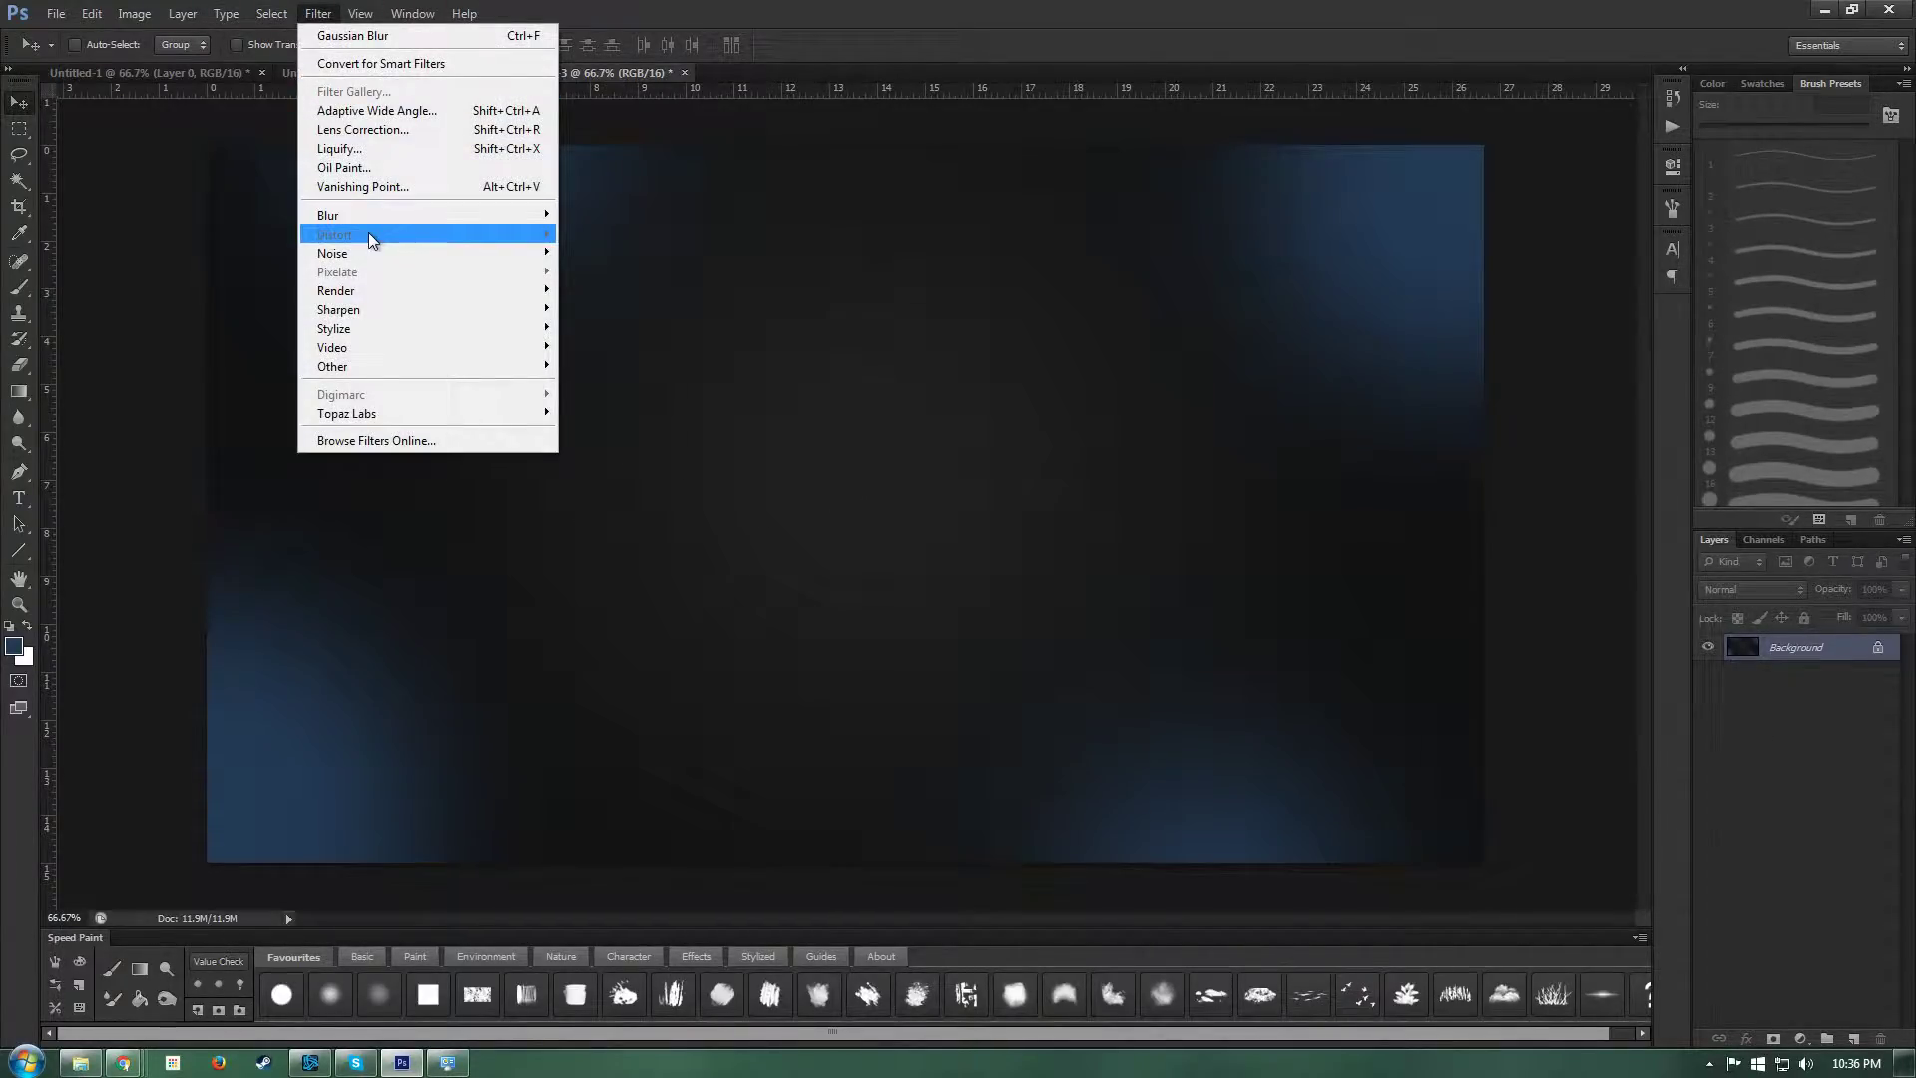
pyautogui.click(318, 17)
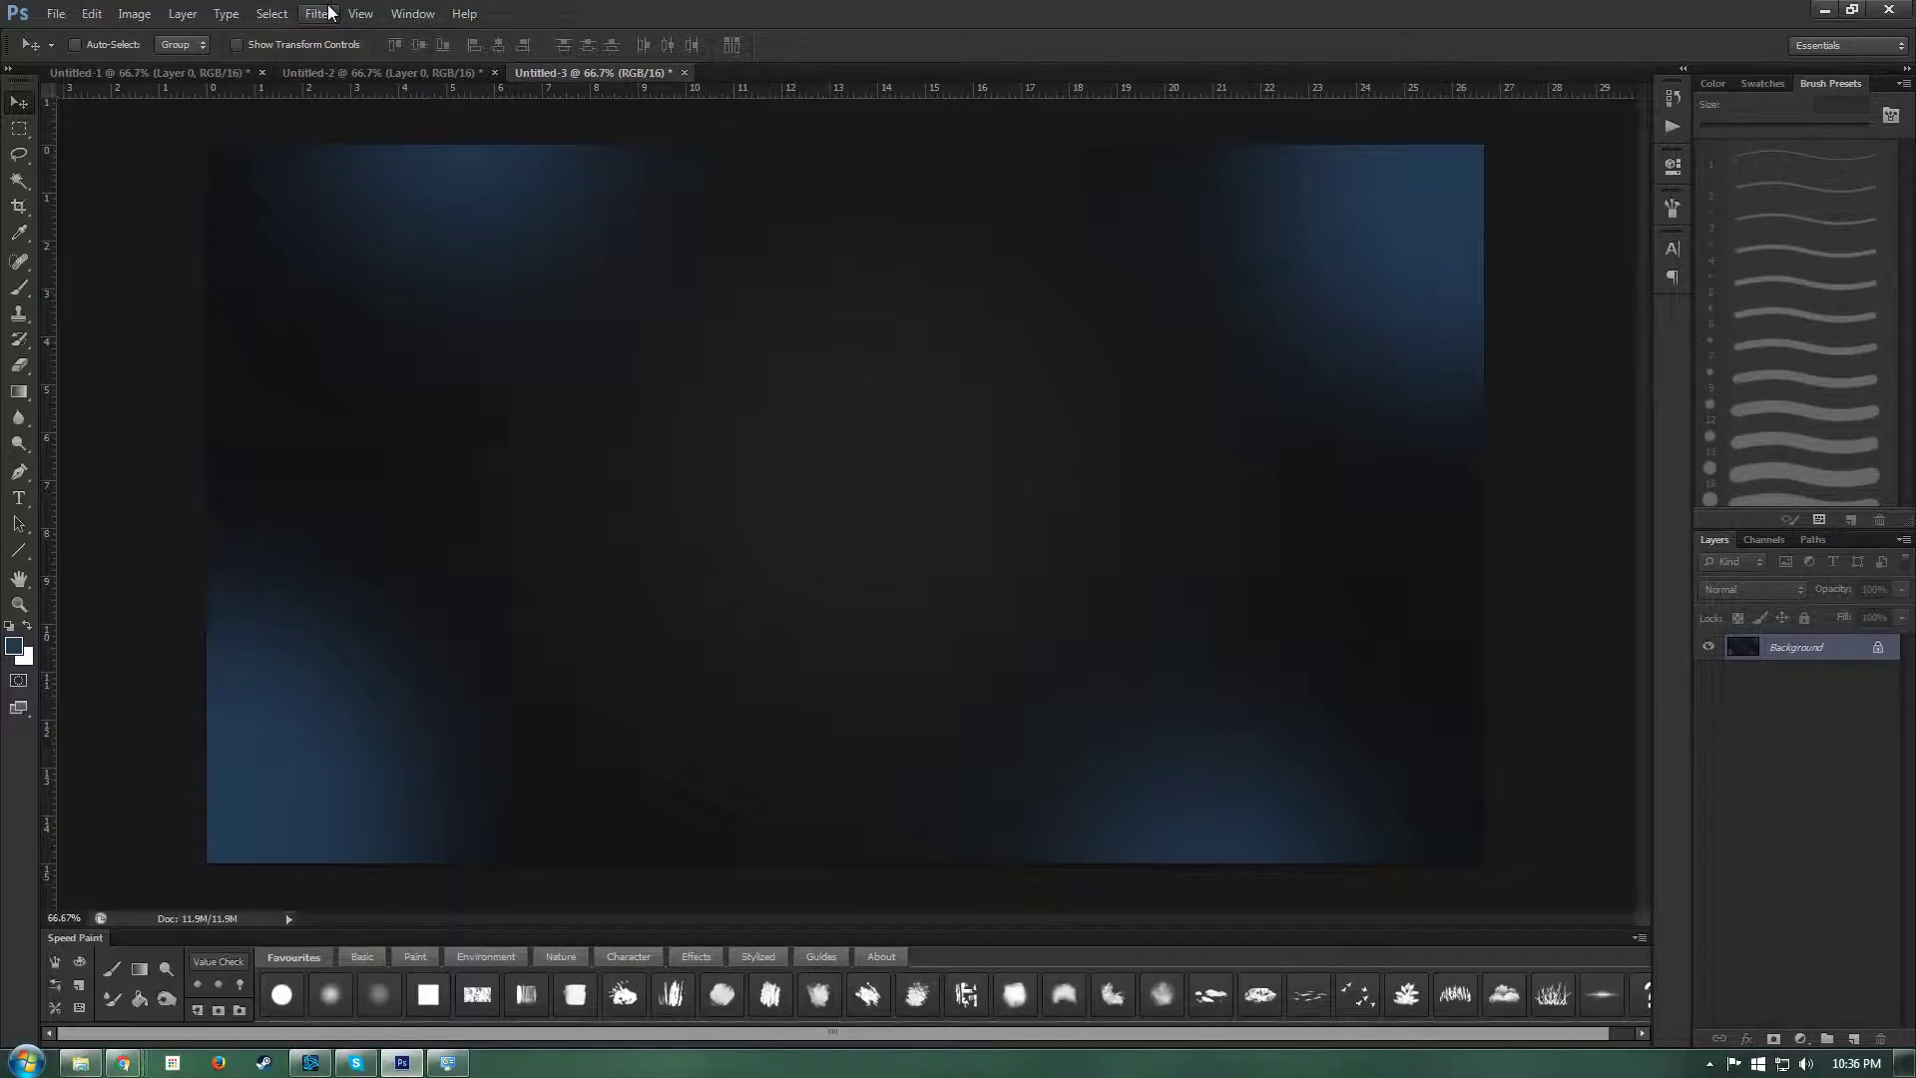
pyautogui.click(321, 14)
pyautogui.moveTo(336, 252)
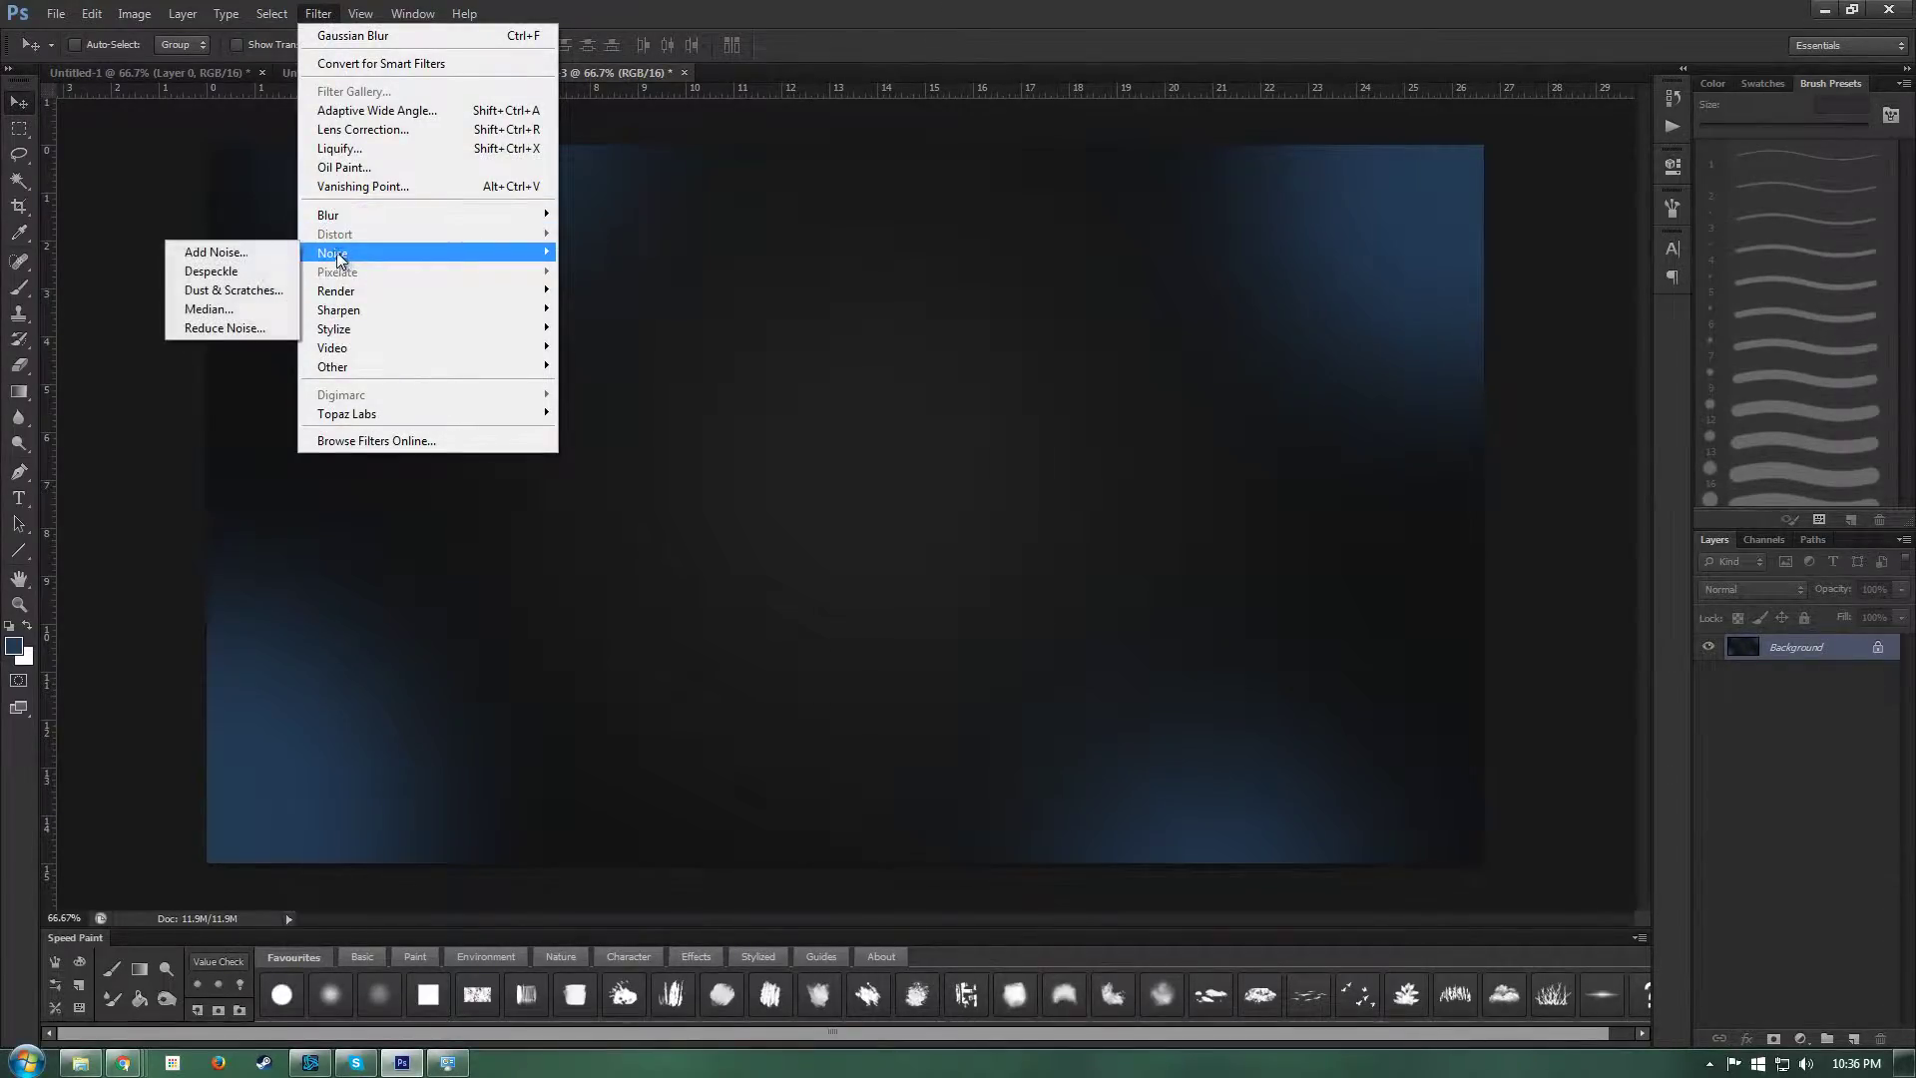
pyautogui.click(214, 251)
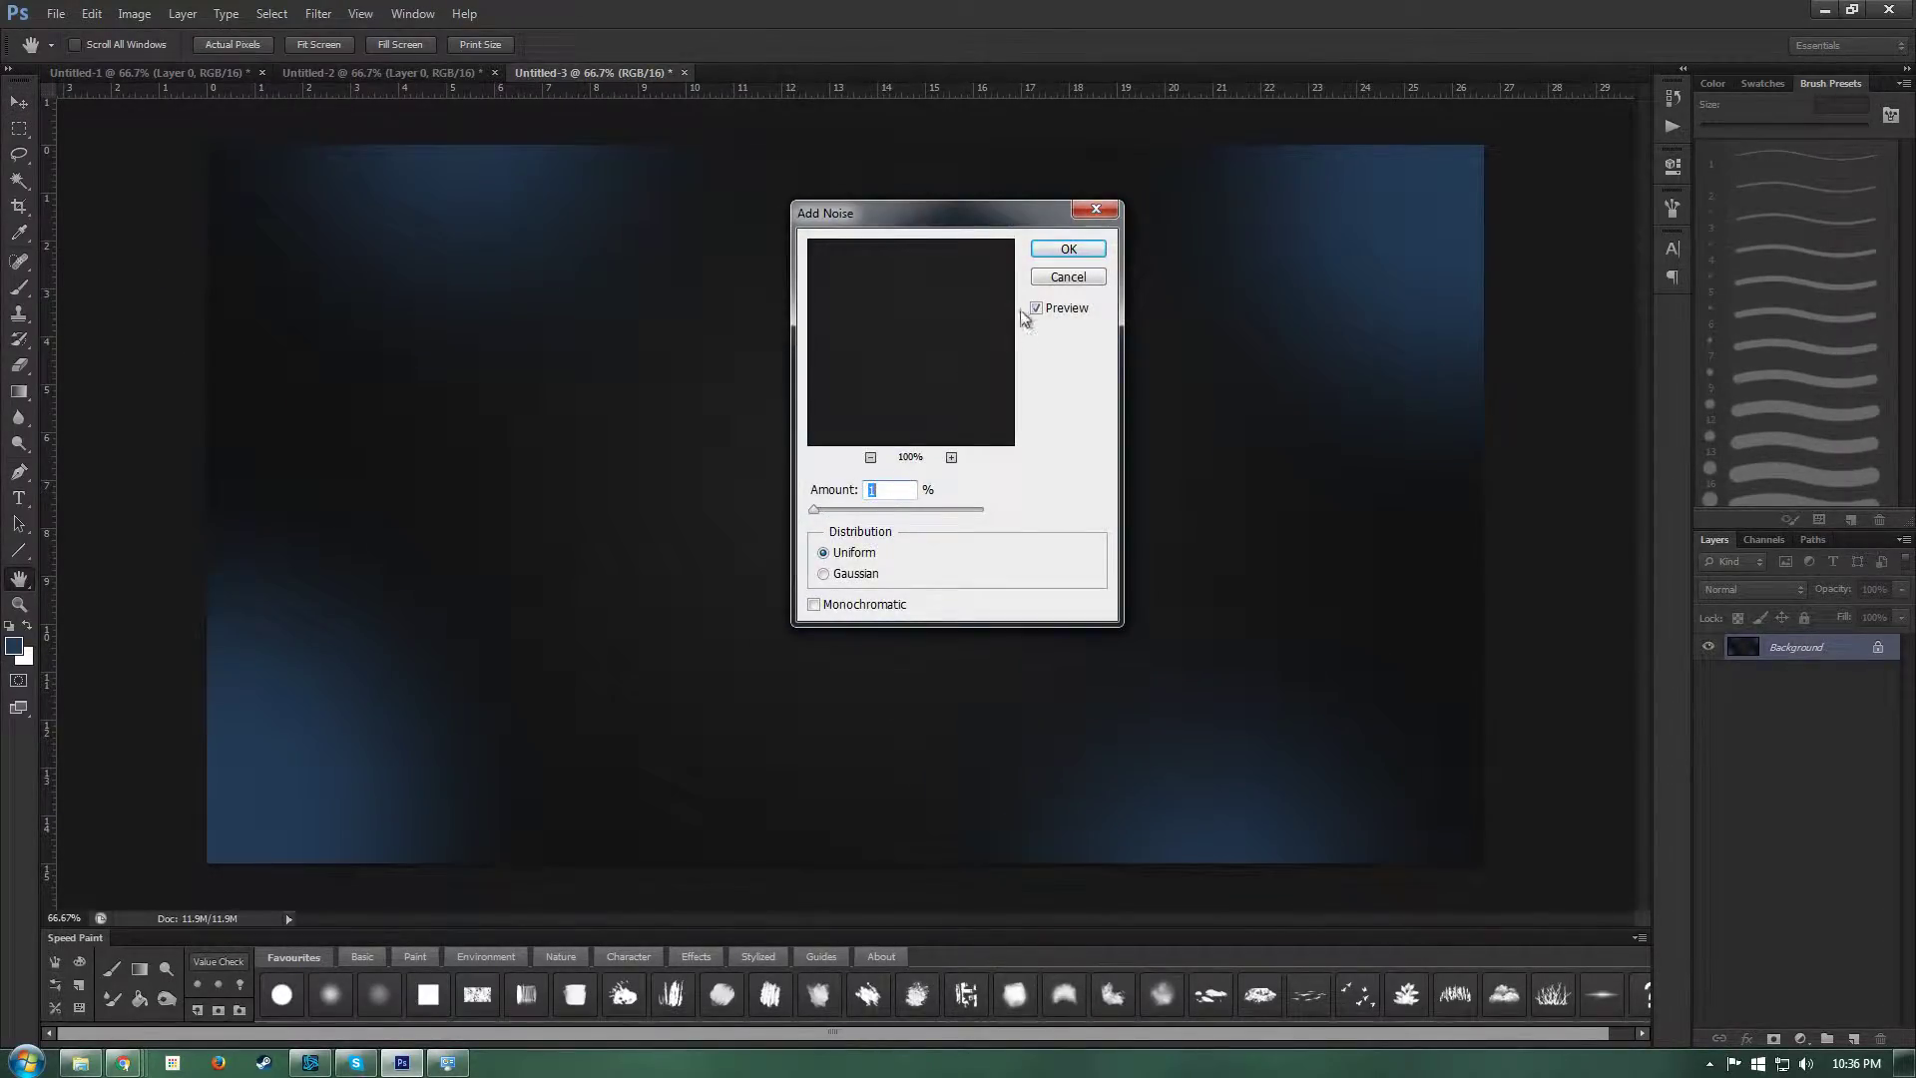
pyautogui.click(1066, 251)
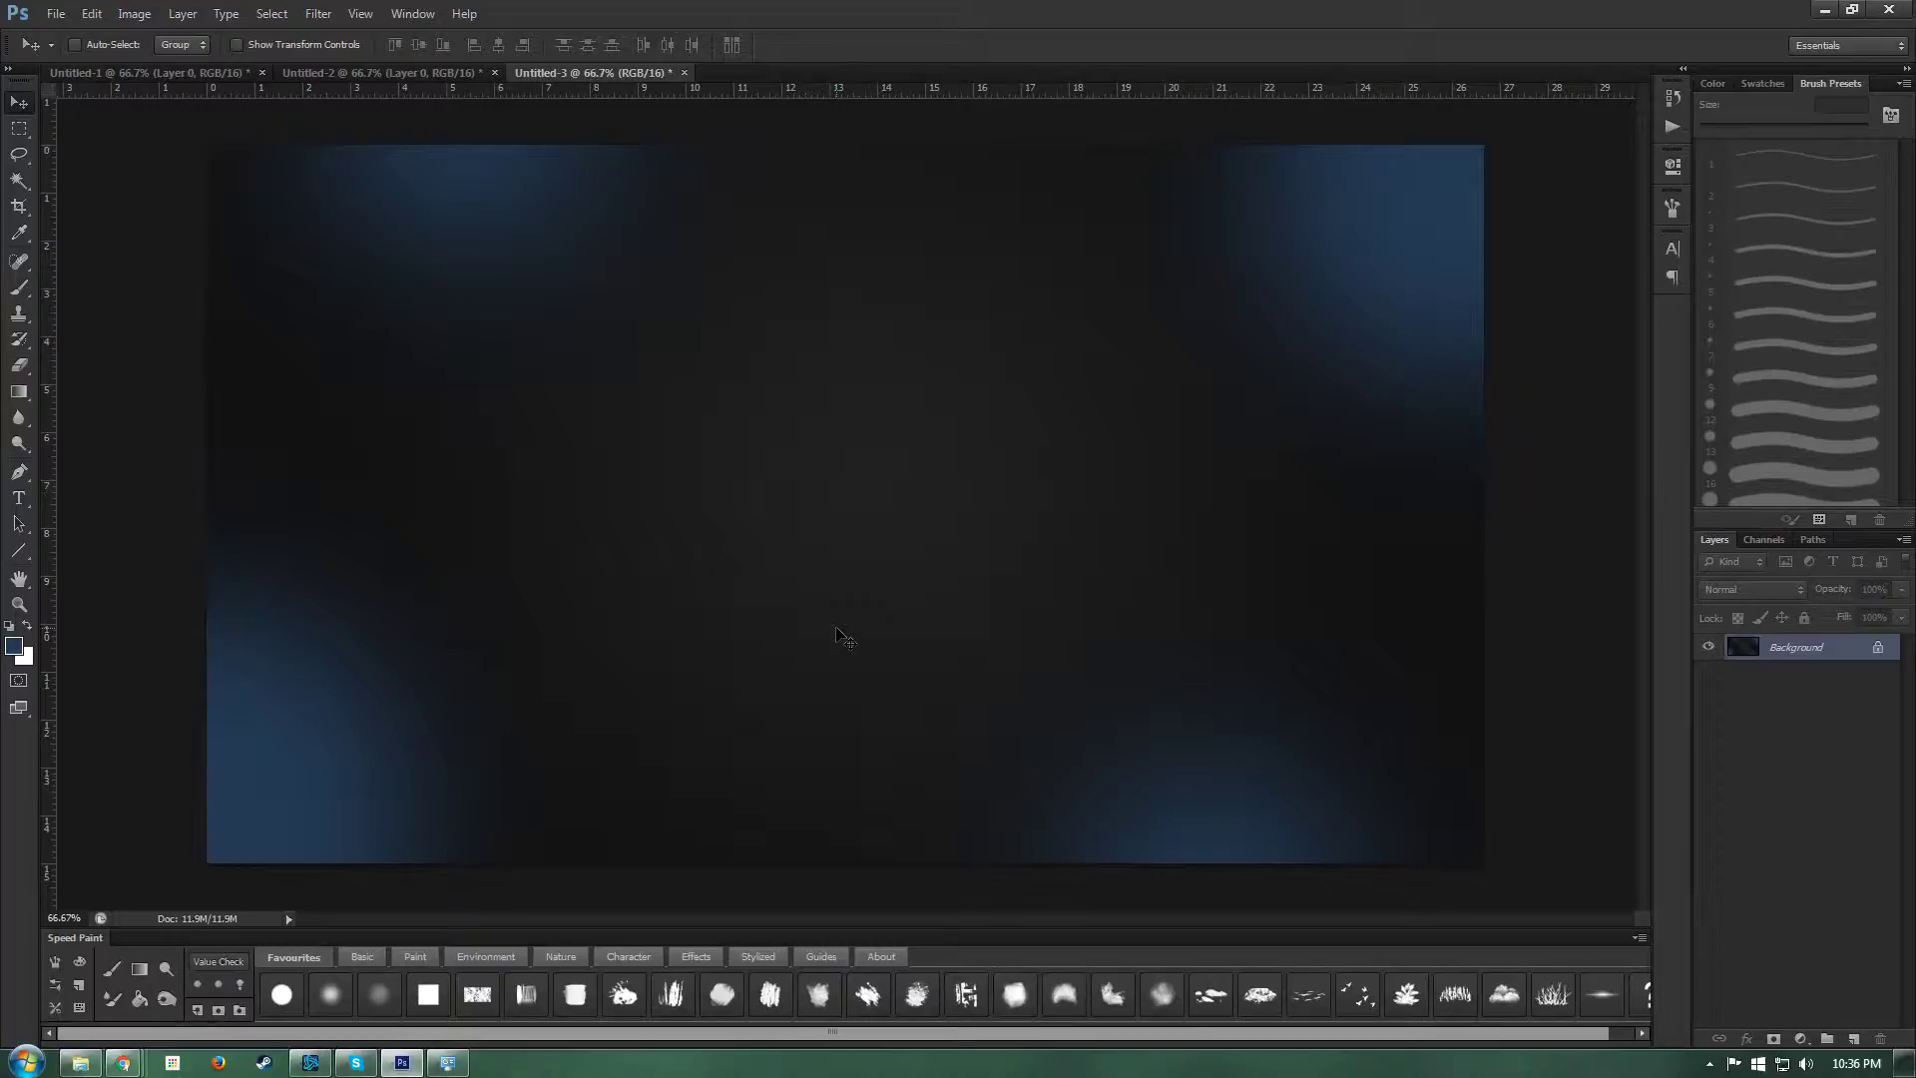
# Step: Save a copy of the noisy image as JPEG named 'non-banded' at maximum quality
pyautogui.hotkey('ctrl', 'shift', 's')
pyautogui.click(991, 600)
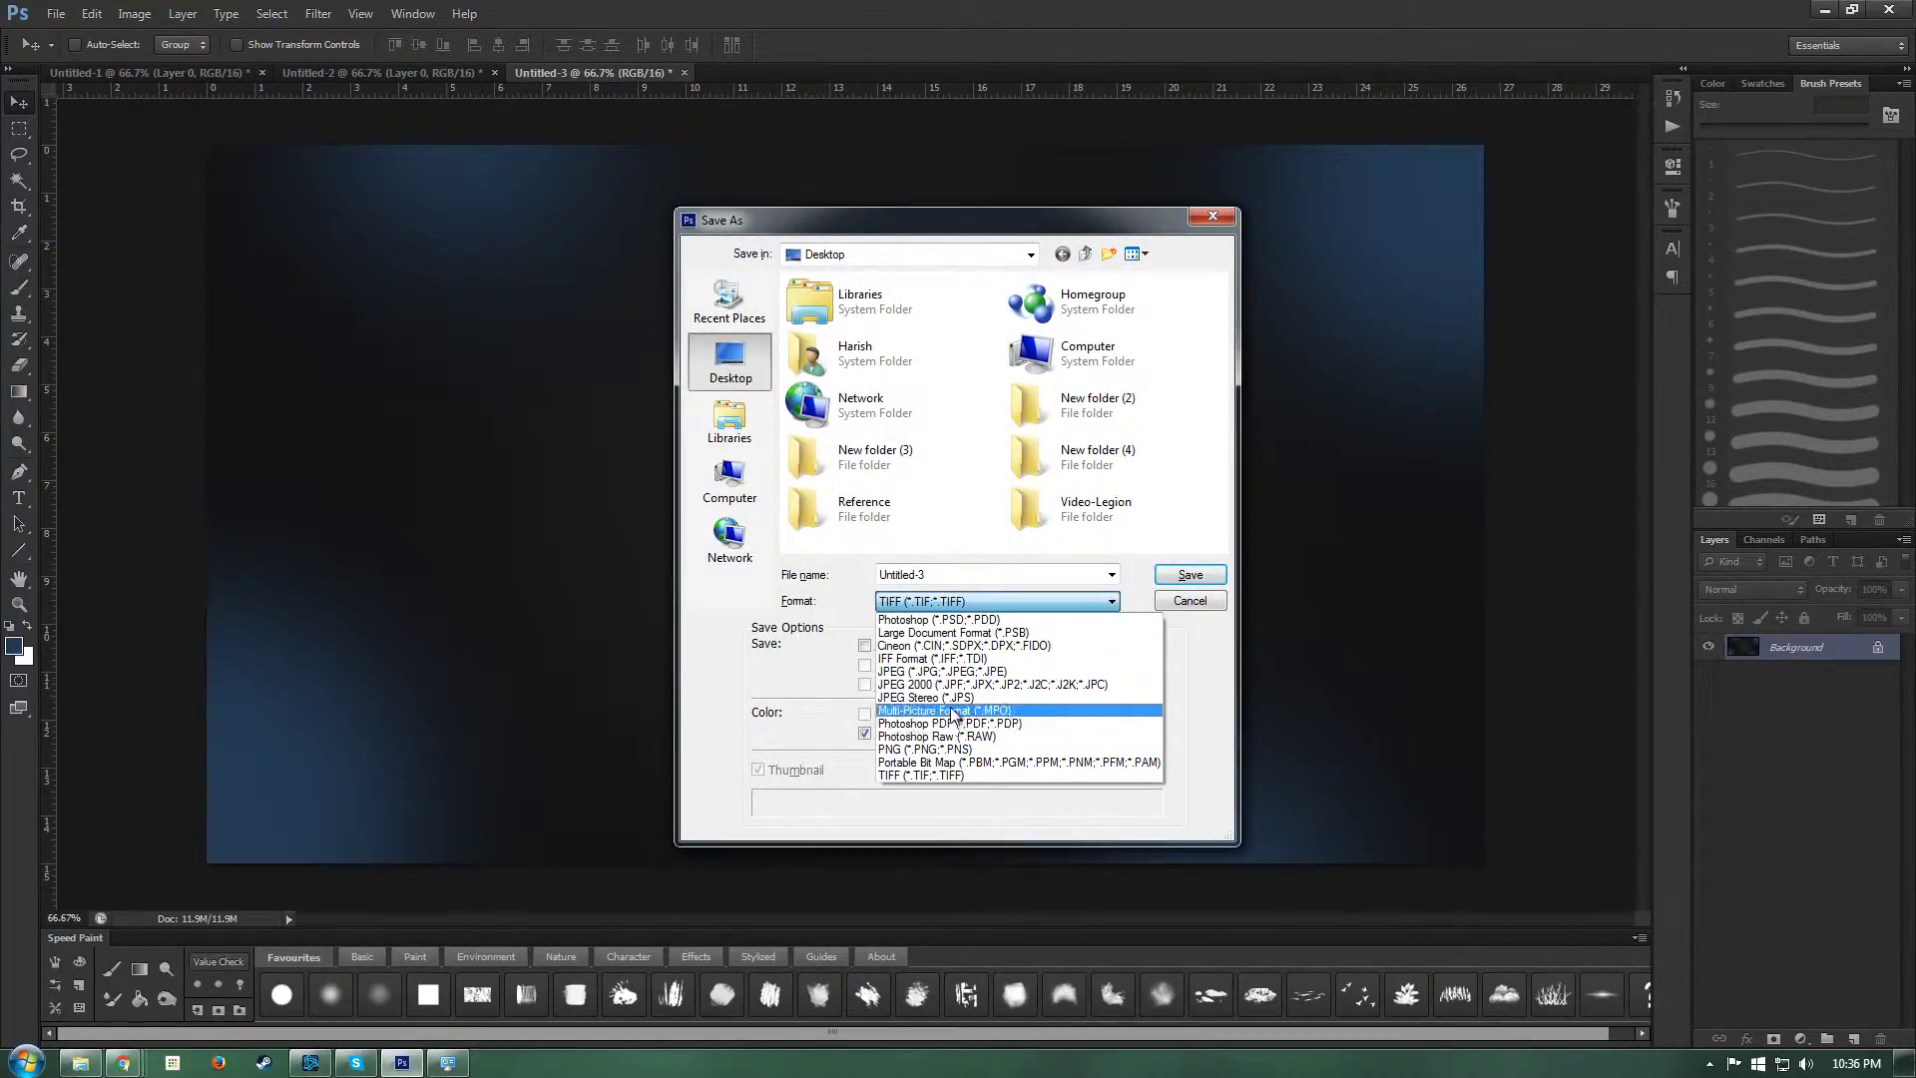
pyautogui.click(954, 672)
pyautogui.click(965, 574)
pyautogui.write('n')
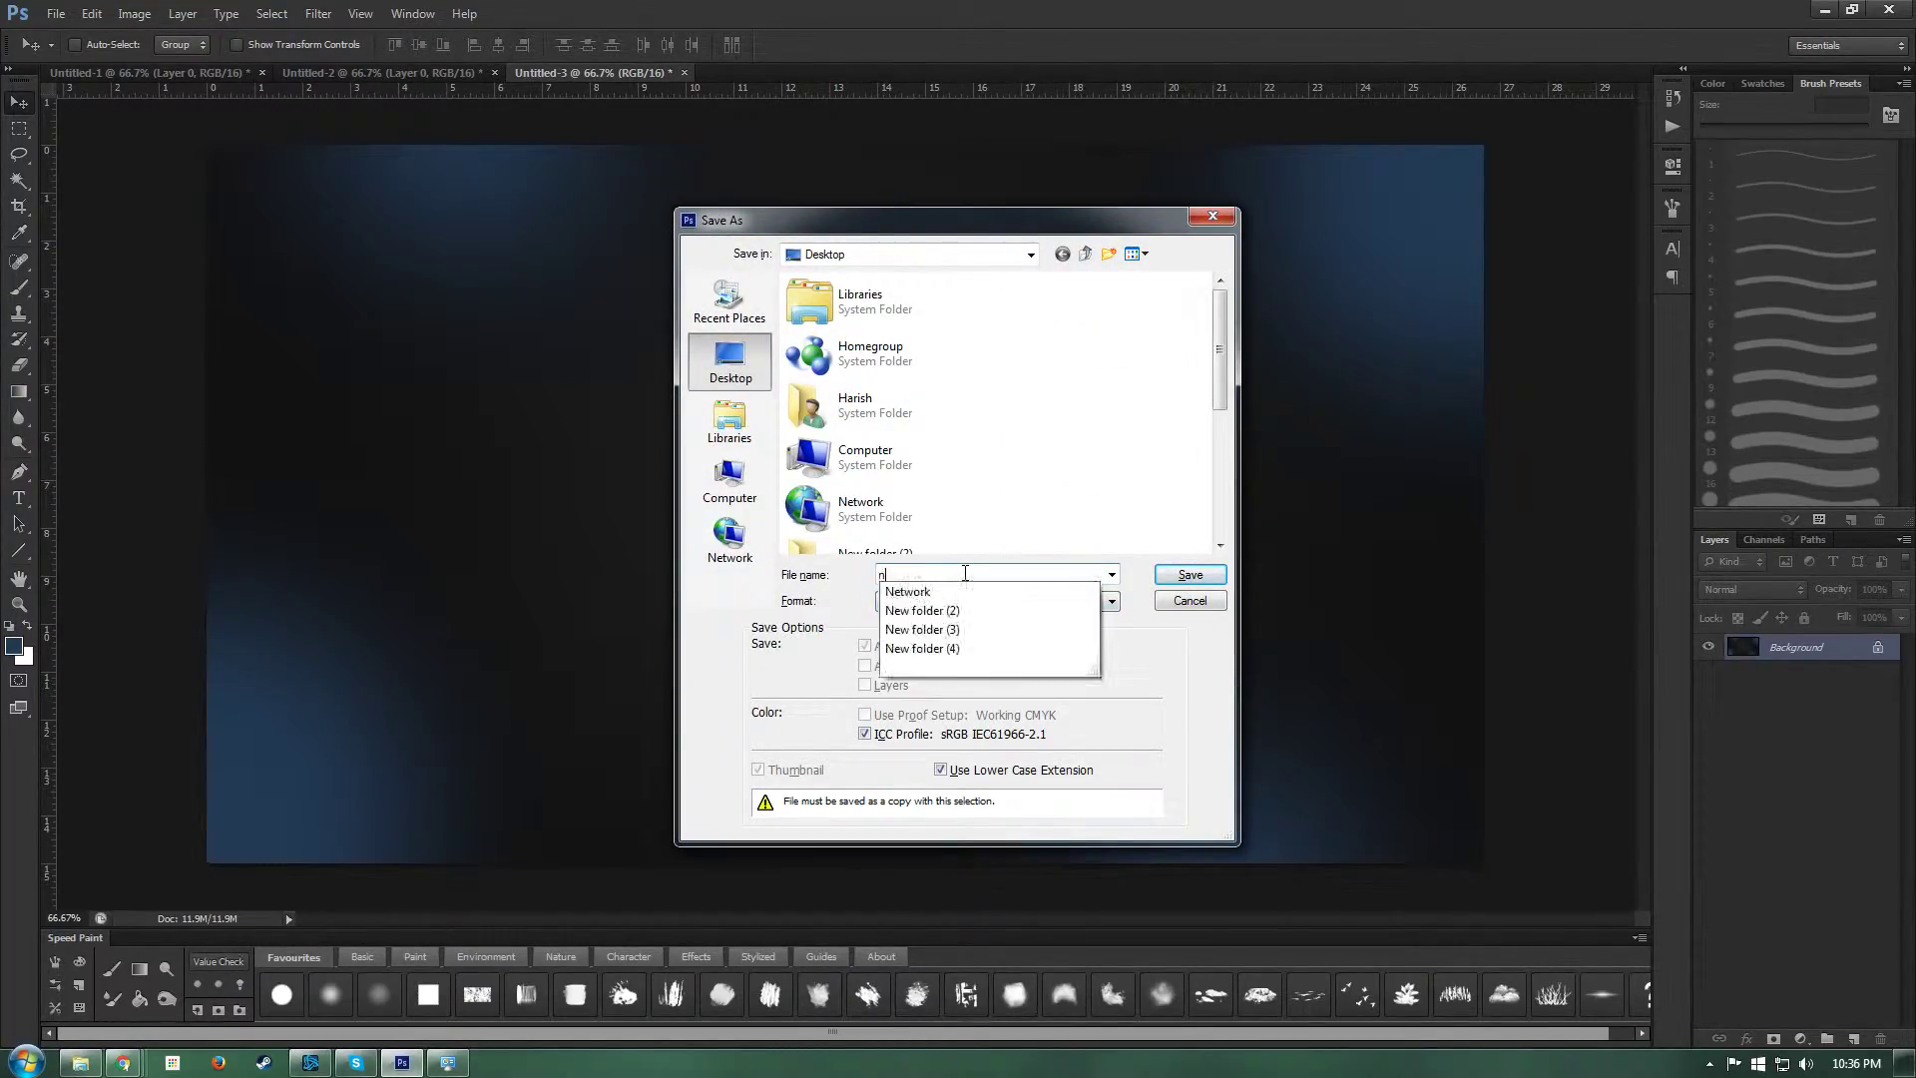
pyautogui.write('on')
pyautogui.write('lended')
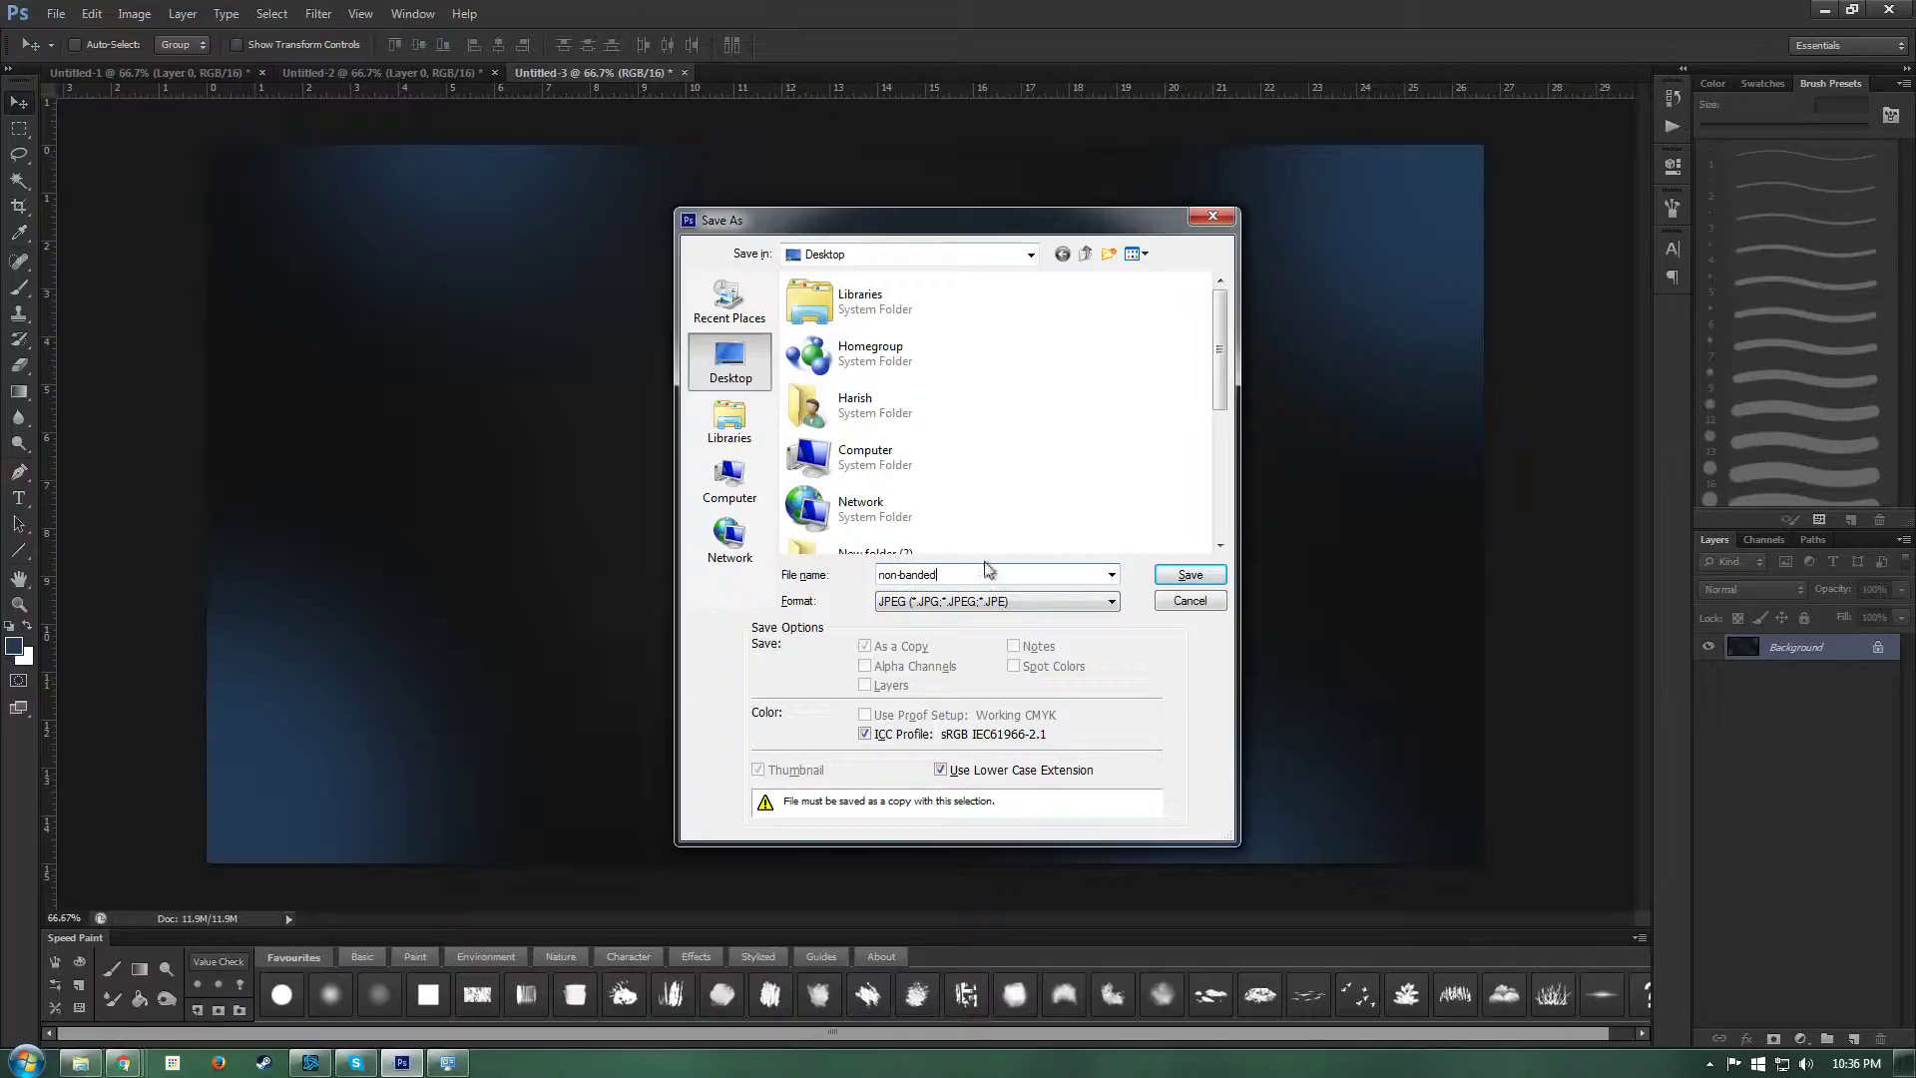
pyautogui.click(1188, 575)
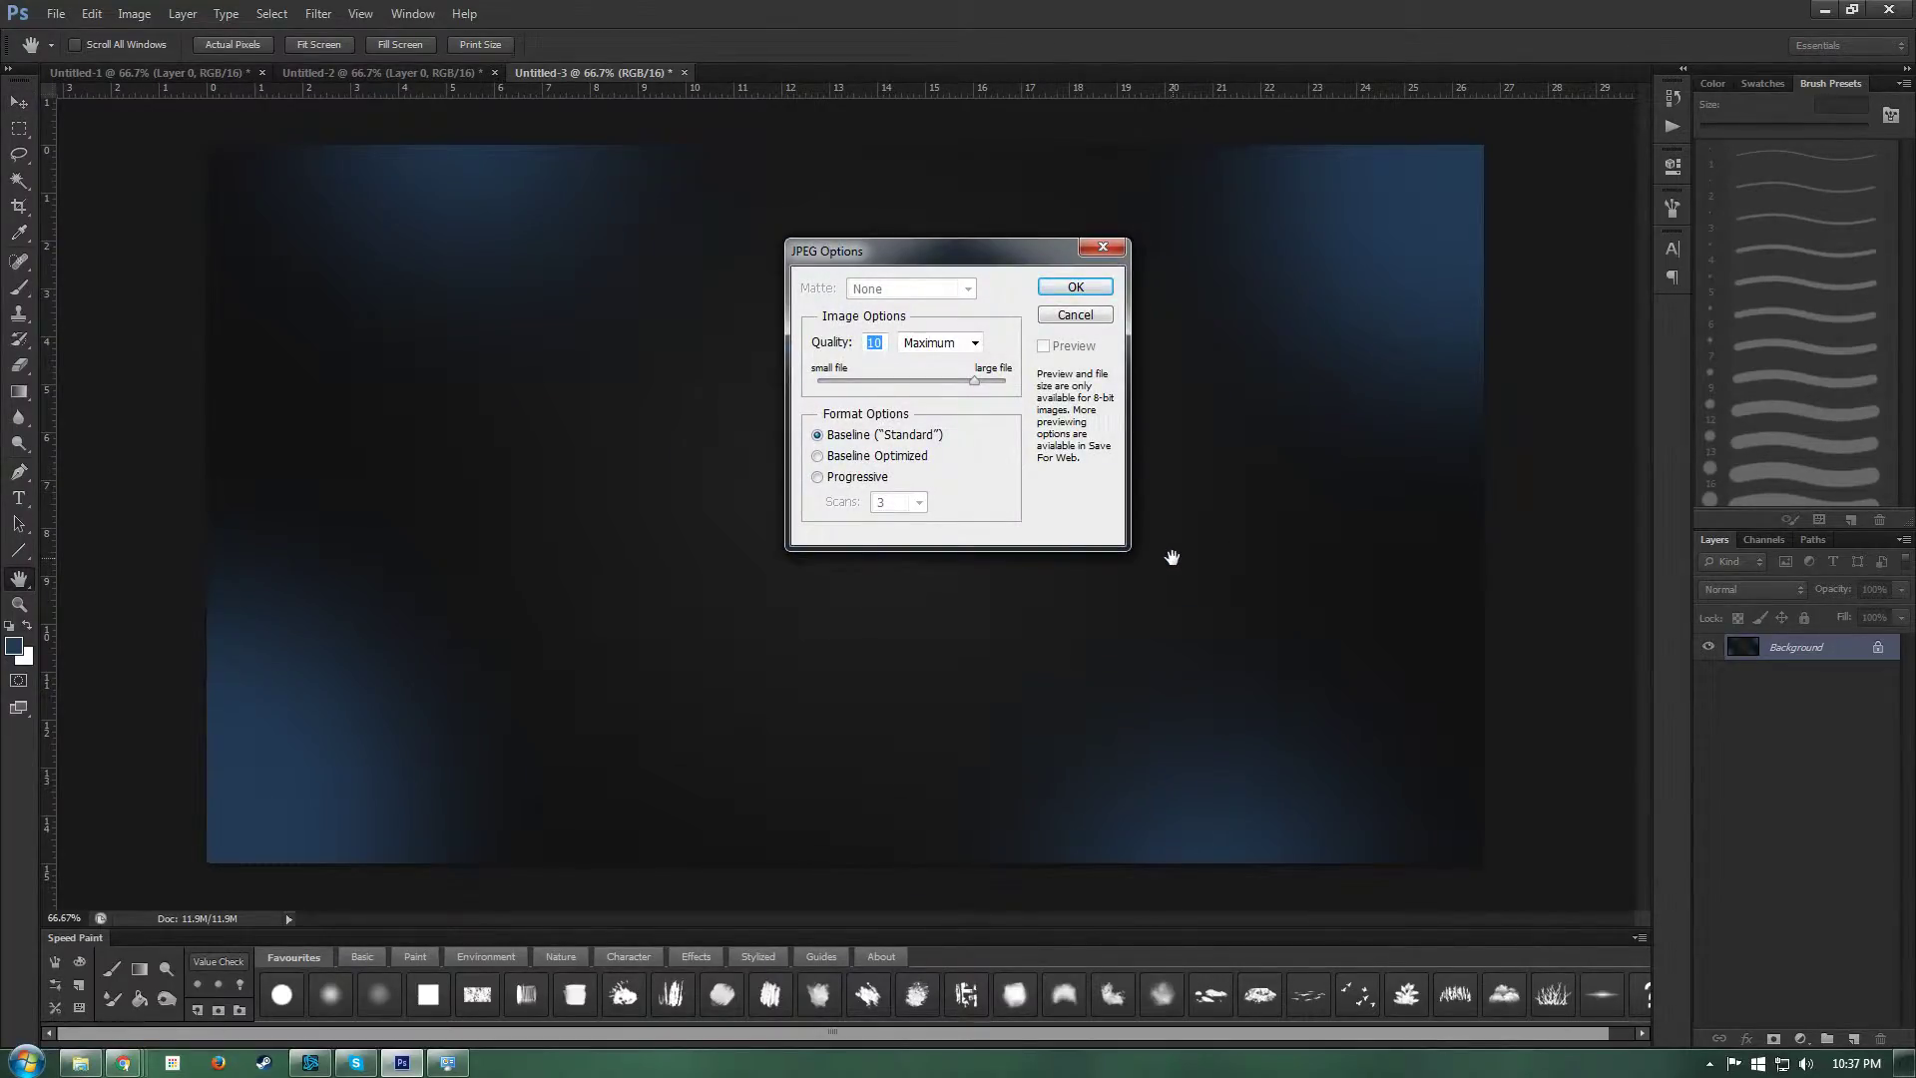
pyautogui.click(1075, 287)
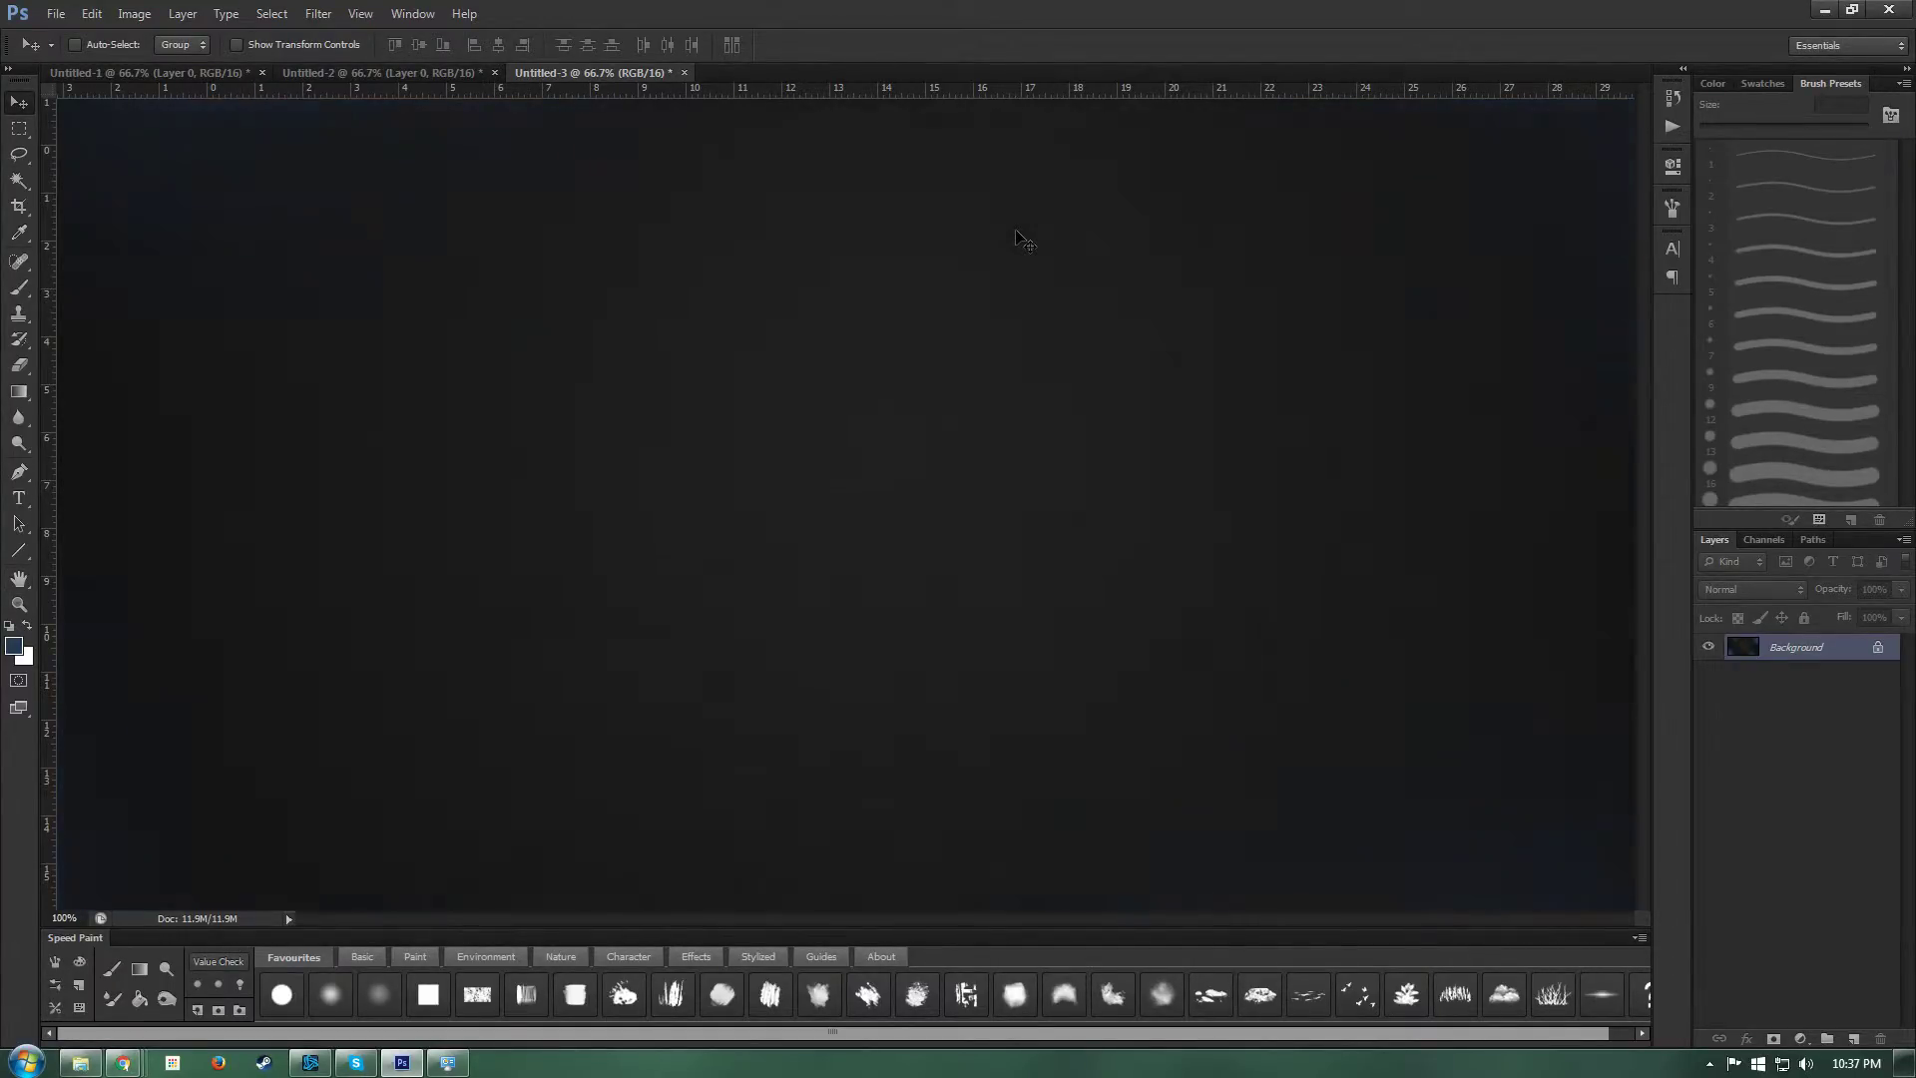
pyautogui.hotkey('ctrl', '+')
pyautogui.moveTo(929, 217)
pyautogui.mouseDown()
pyautogui.moveTo(765, 616)
pyautogui.moveTo(730, 580)
pyautogui.mouseUp()
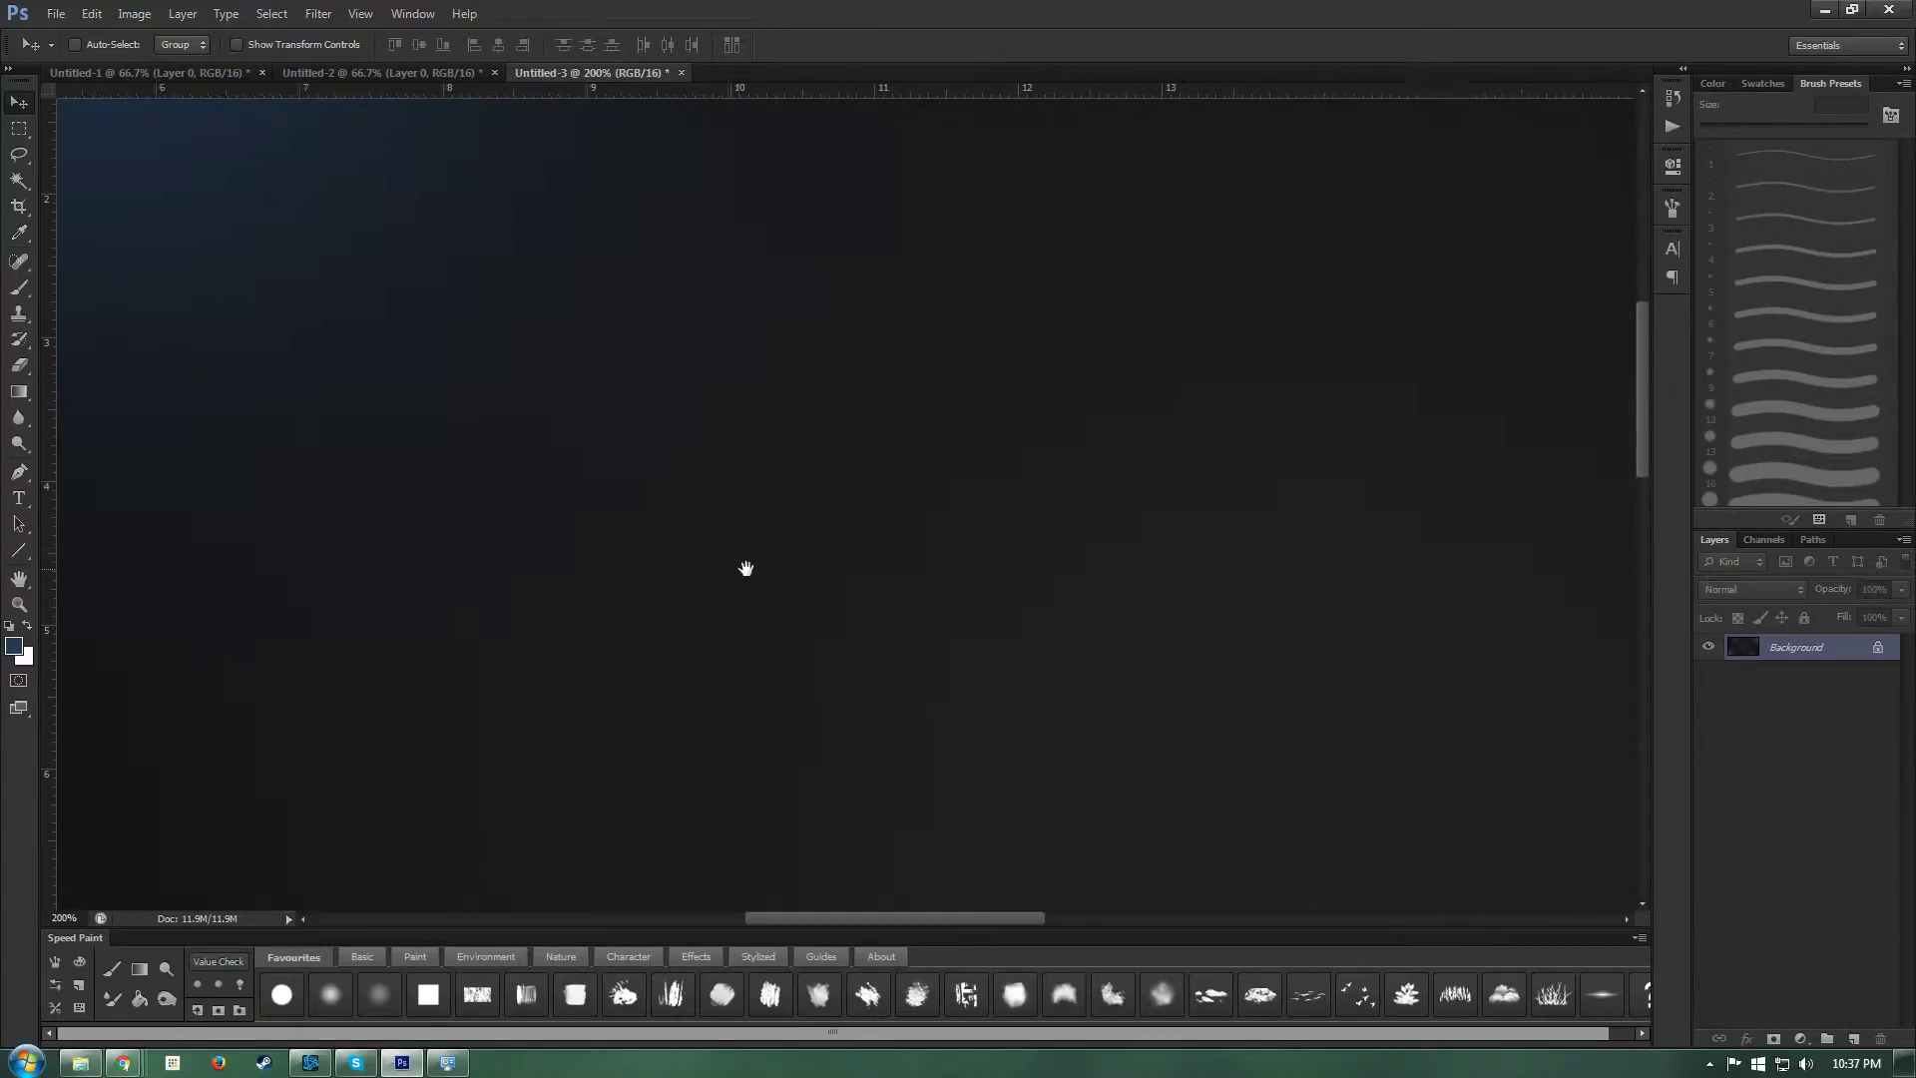
pyautogui.moveTo(651, 484)
pyautogui.mouseDown()
pyautogui.moveTo(922, 783)
pyautogui.moveTo(683, 577)
pyautogui.mouseUp()
pyautogui.hotkey('ctrl', '0')
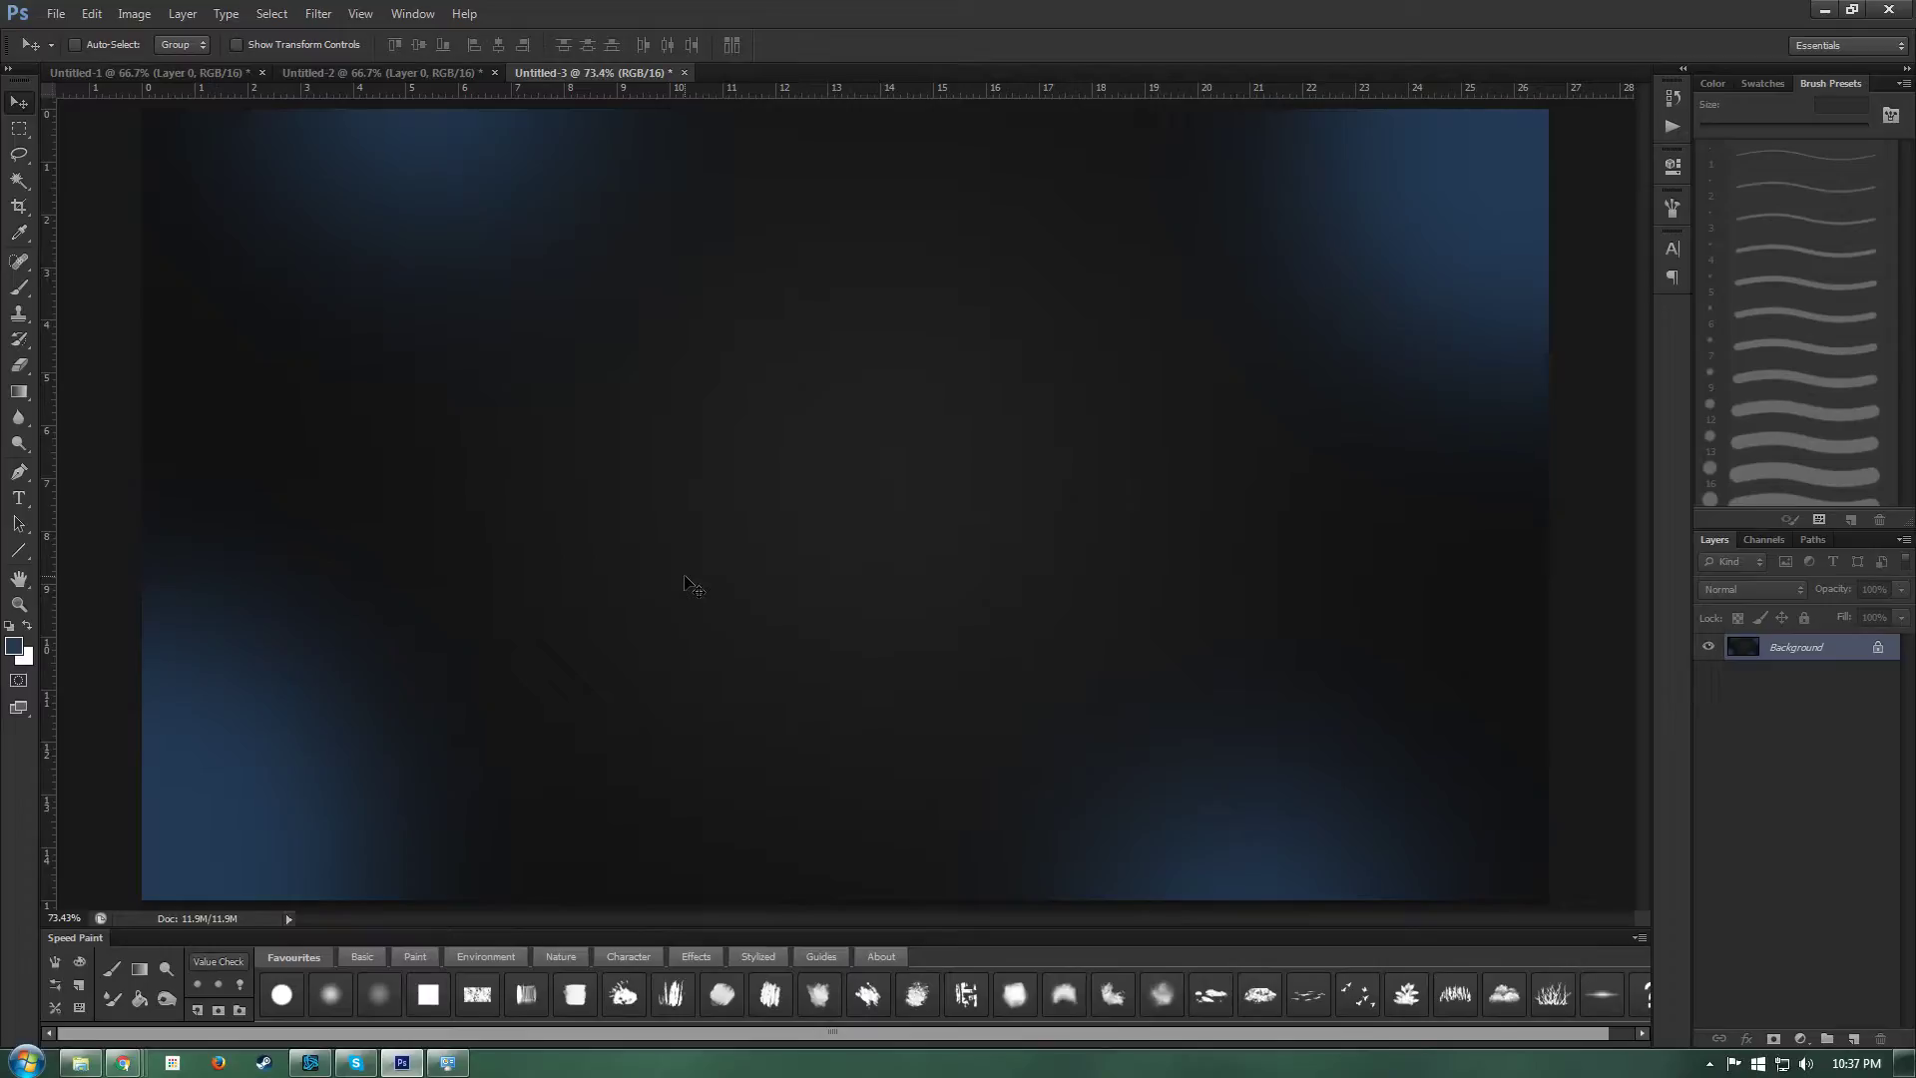